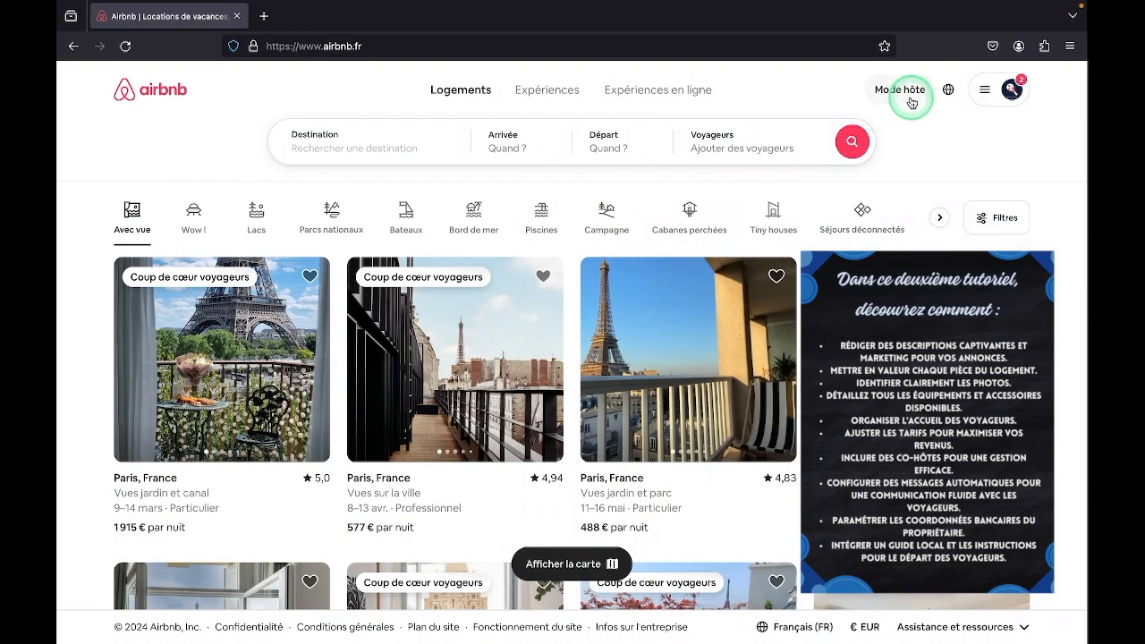
Switch to host mode, open the Oasis listing for editing and go to its basic property information
left_click(901, 93)
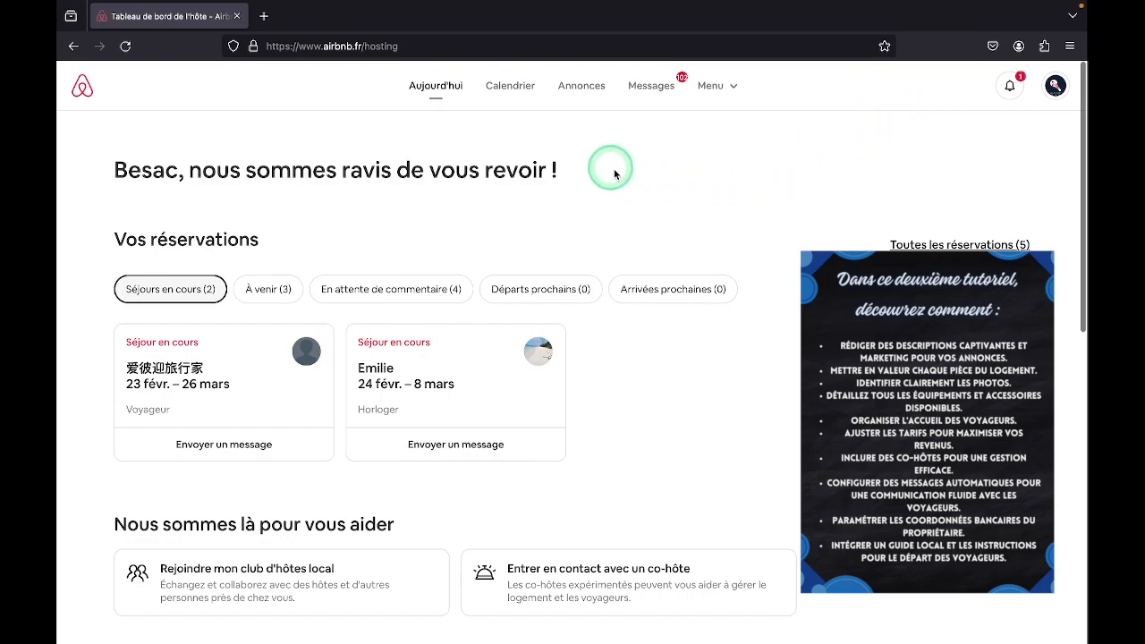
left_click(569, 89)
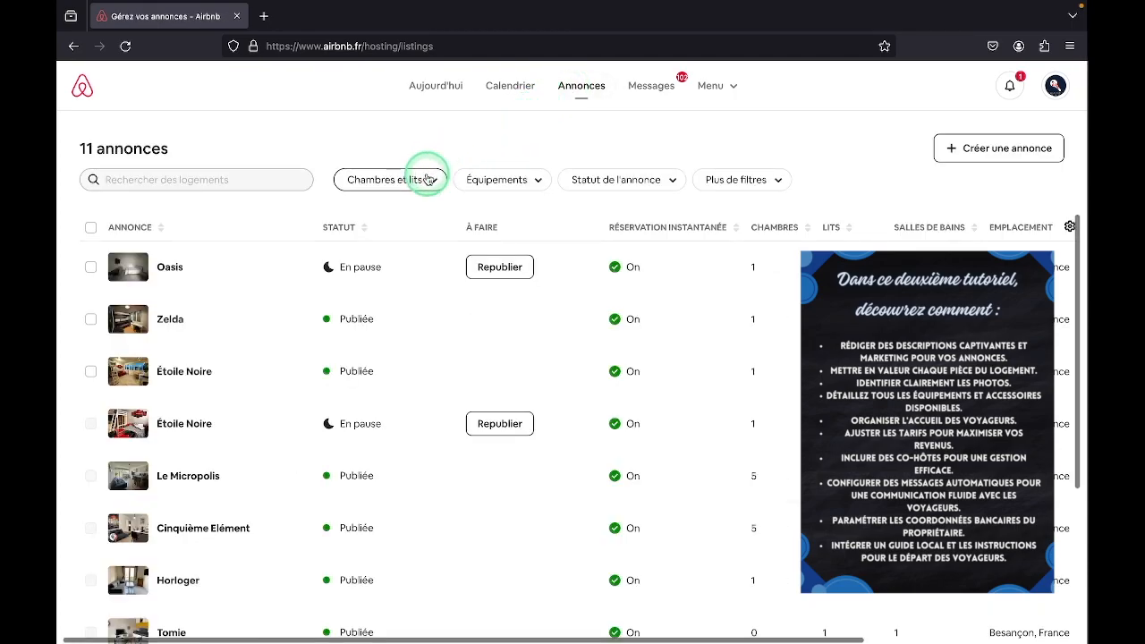
left_click(225, 272)
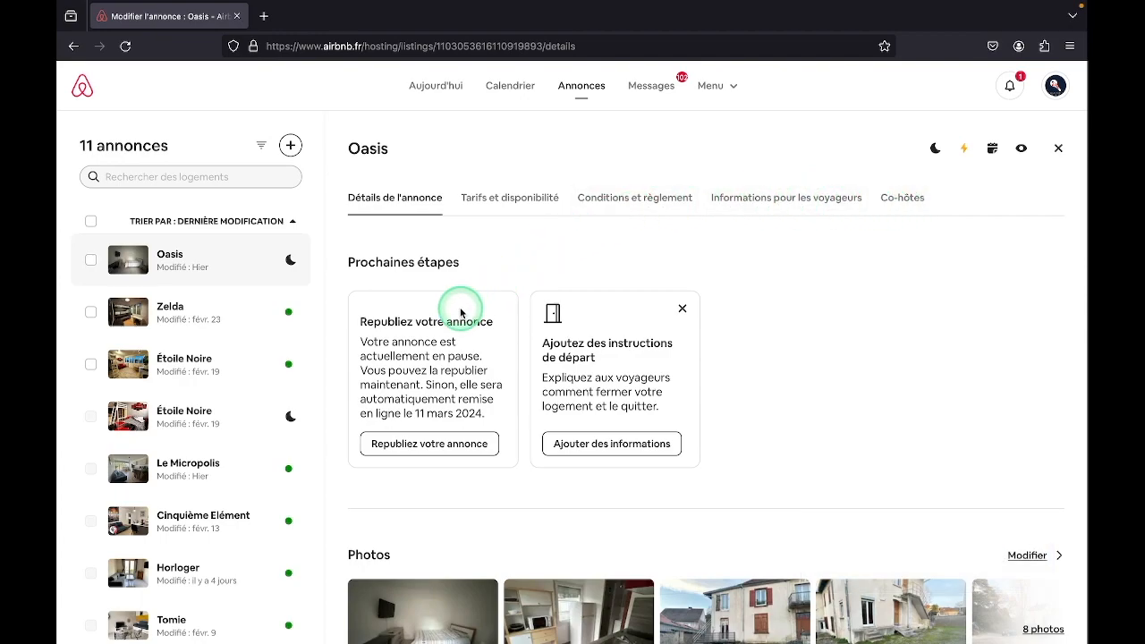
scroll(461, 312, "down", 3)
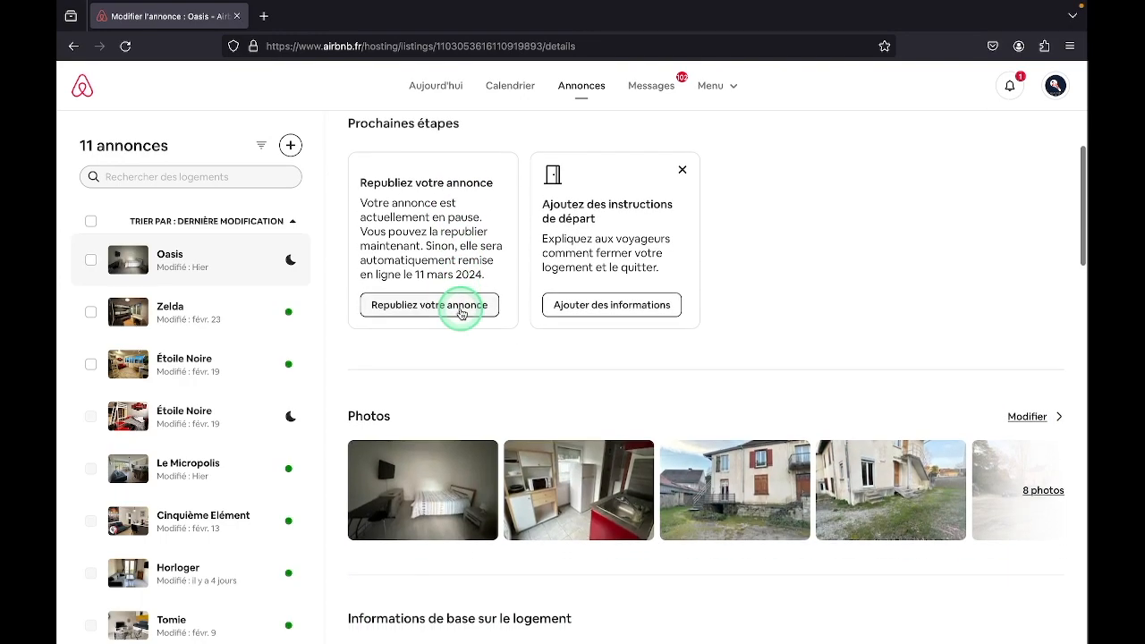
scroll(460, 312, "down", 3)
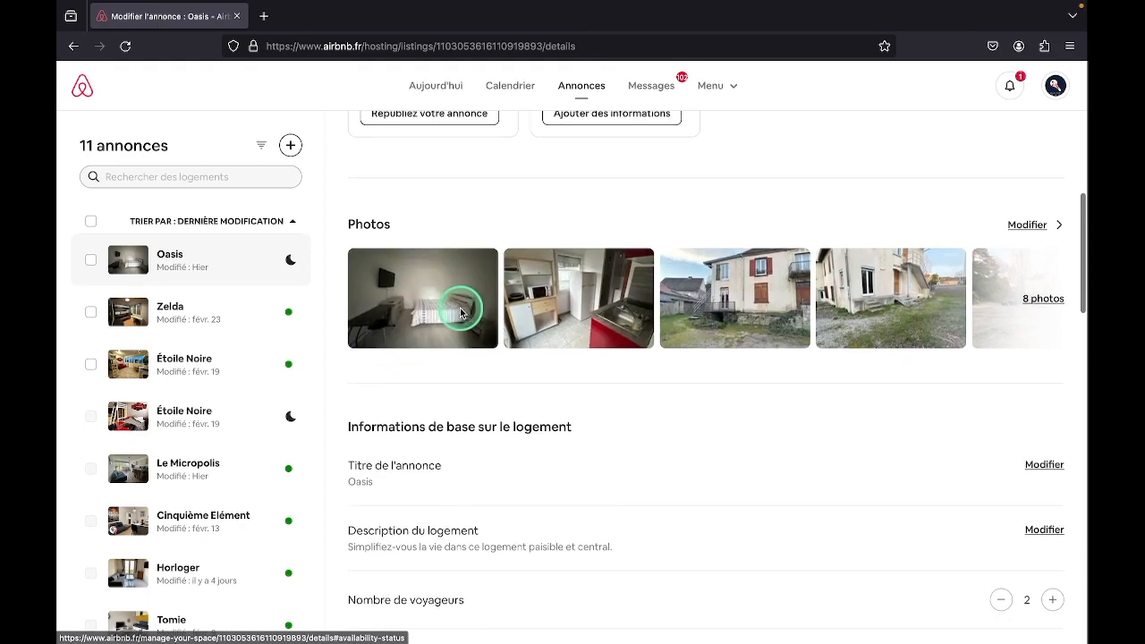
scroll(460, 312, "down", 2)
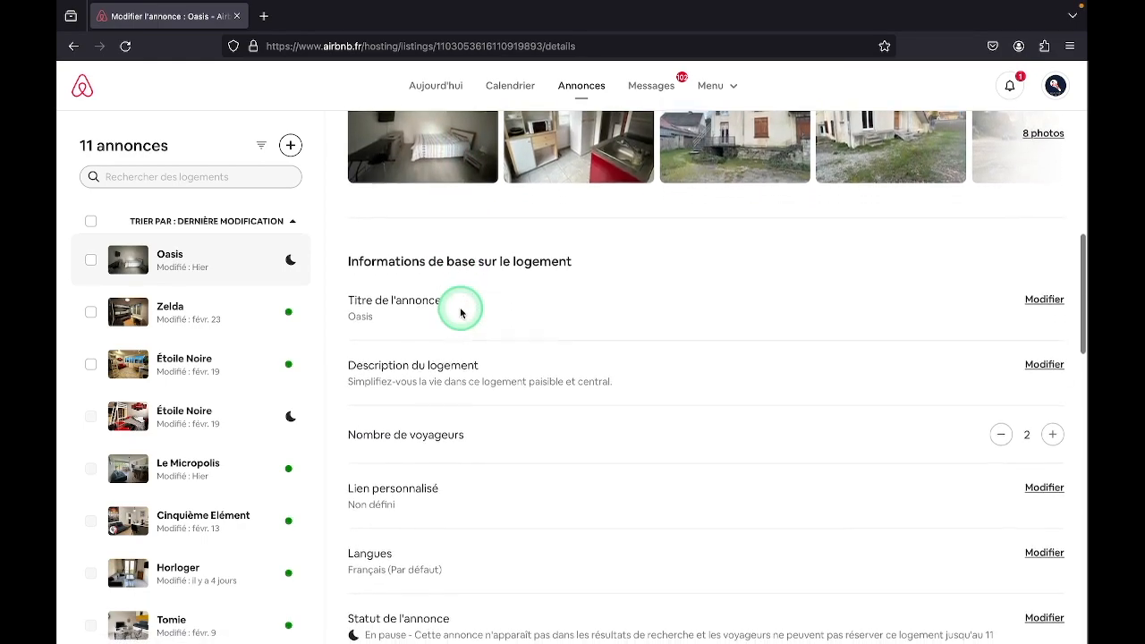
scroll(461, 312, "down", 1)
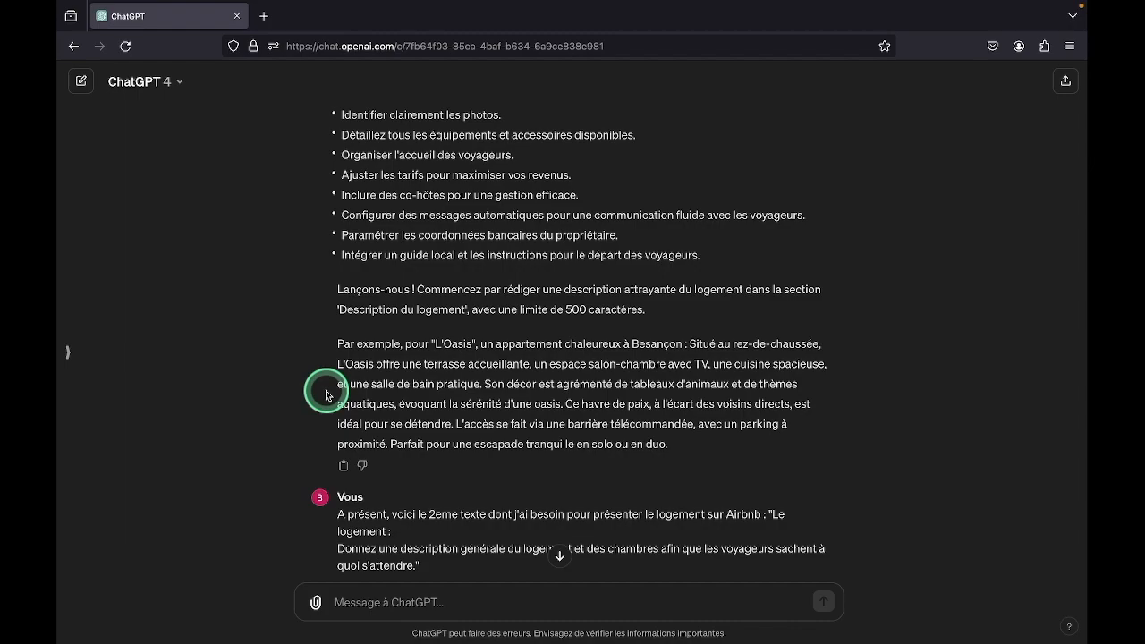
Replace the Description du logement text with ChatGPT's sample L'Oasis description, removing its opening phrase up to "Besançon :"
left_click_drag(432, 343, 552, 456)
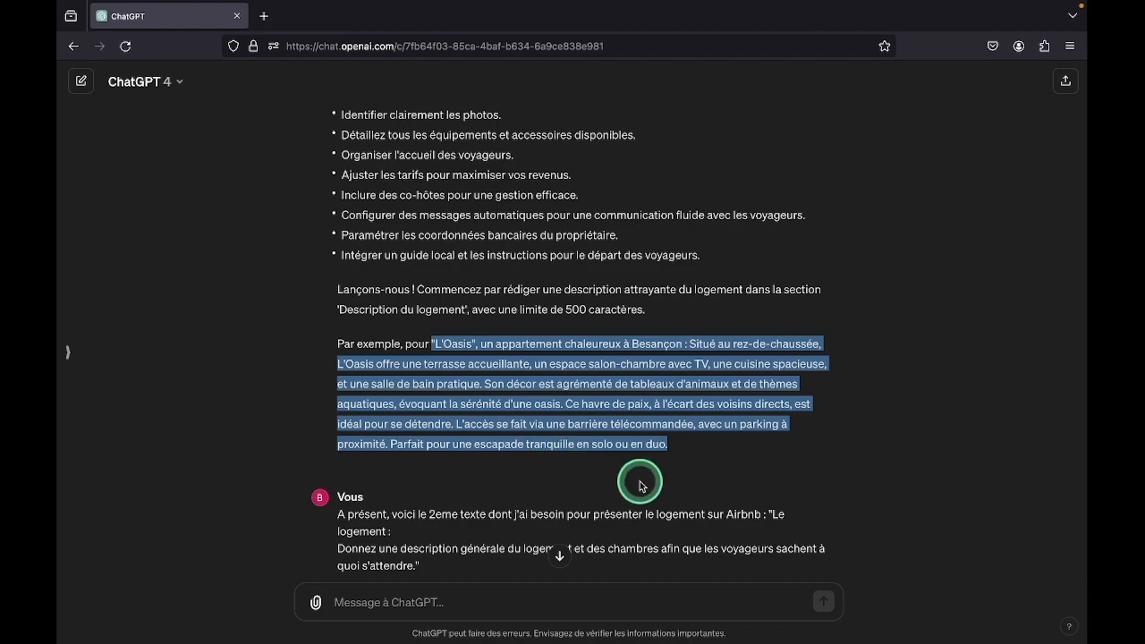
left_click(722, 471)
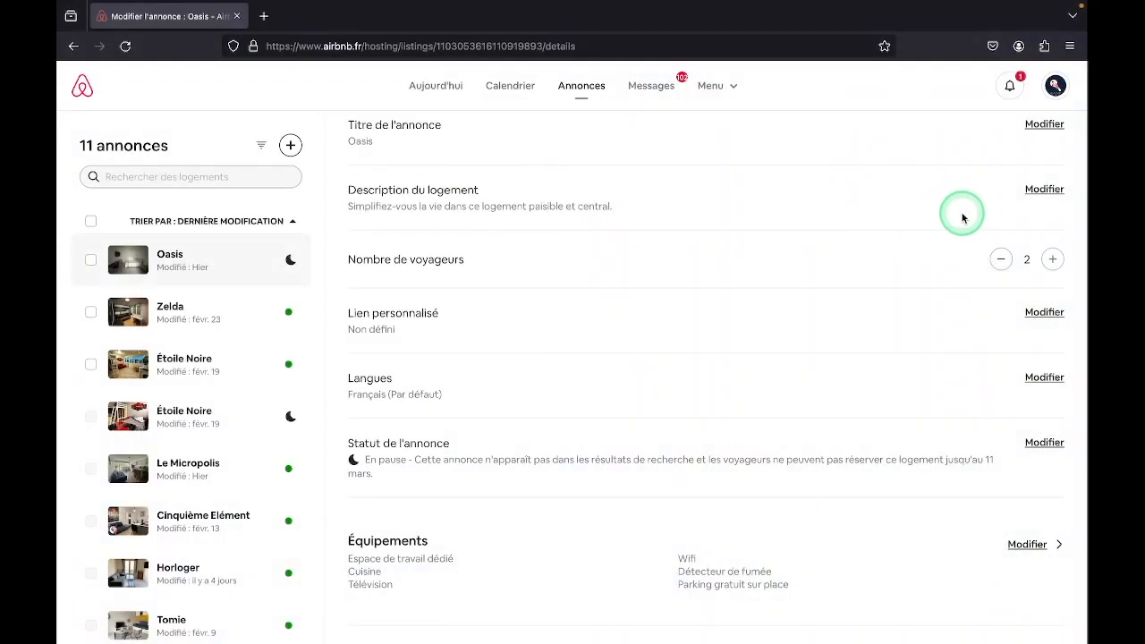
left_click(1043, 190)
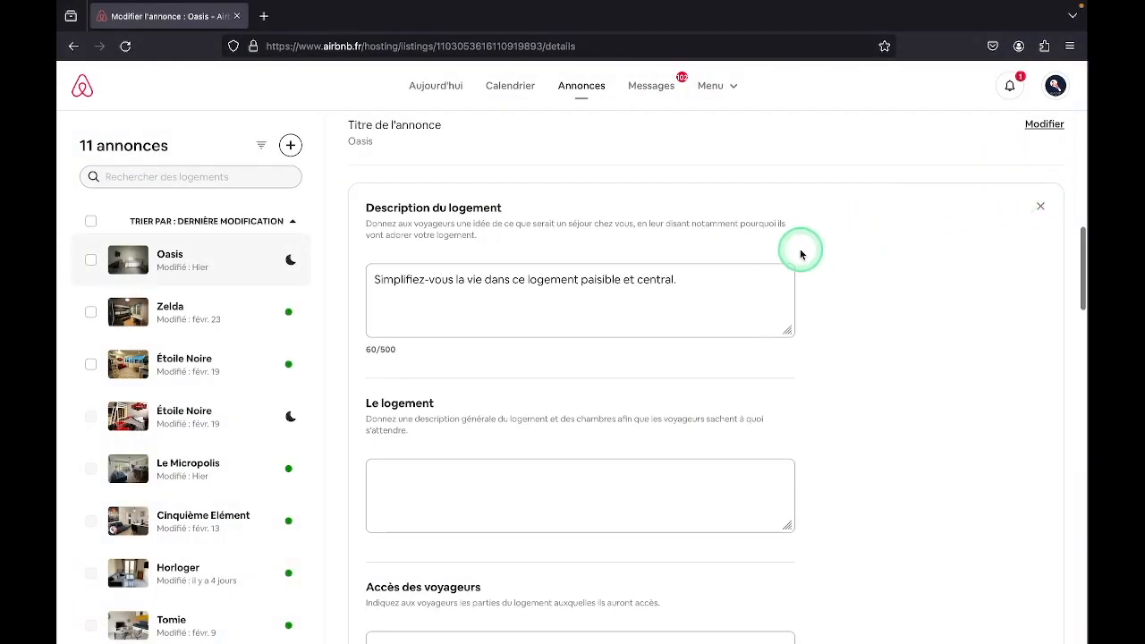
left_click(460, 312)
key("ctrl+a")
type("L'Oasis\", un appartement chaleureux à Besançon : Situé au rez-de-chaussée, L'Oasis offre une terrasse accueillante, un espace salon-chambre avec TV, une cuisine spacieuse et une salle de bain pratique. Son décor est agrémenté de tableaux d'animaux et de thèmes aquatiques, évoquant la sérénité d'une oasis. Ce havre de paix, à l'écart des voisins directs, est idéal pour se détendre. L'accès se fait via une barrière télécommandée, avec un parking à proximité. Parfait pour une escapade tranquille en solo ou en duo.")
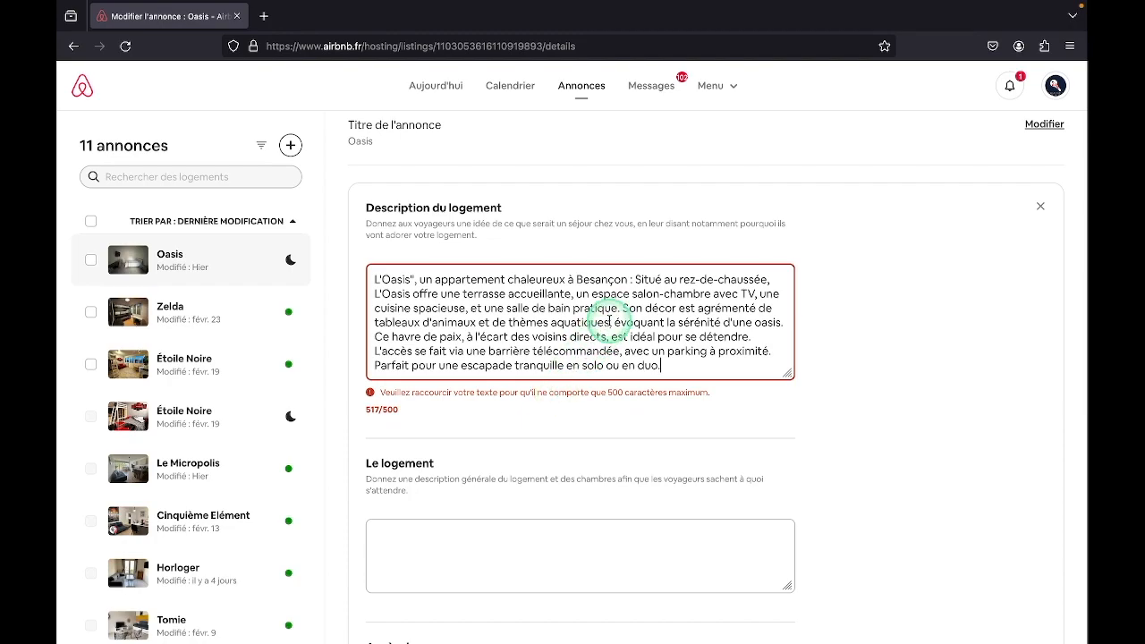
left_click_drag(634, 279, 367, 286)
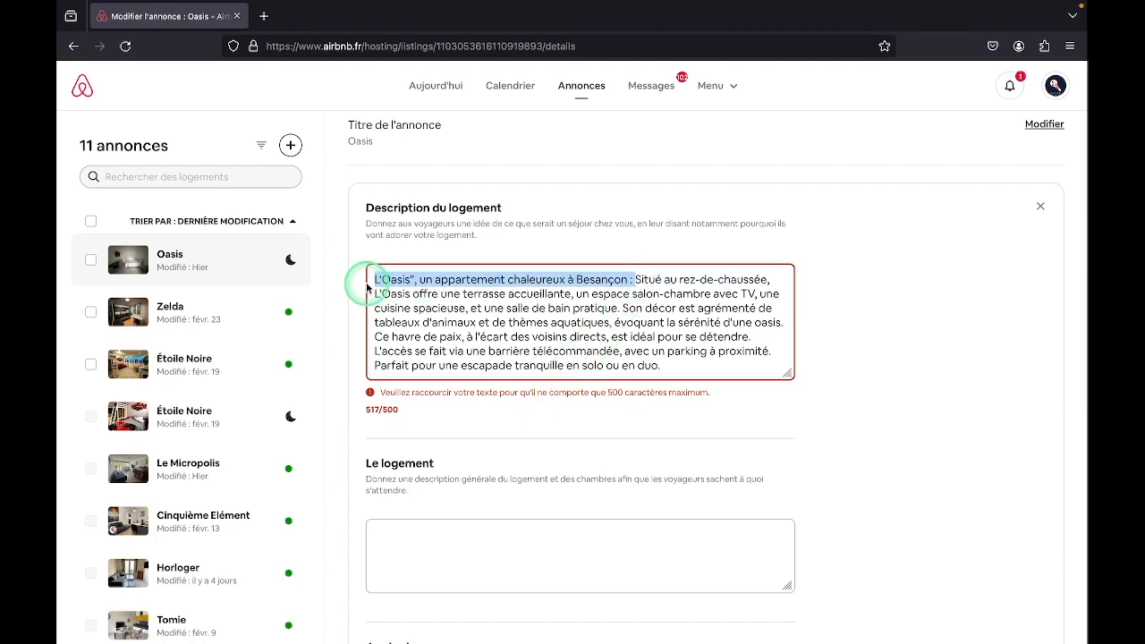
key("BackSpace")
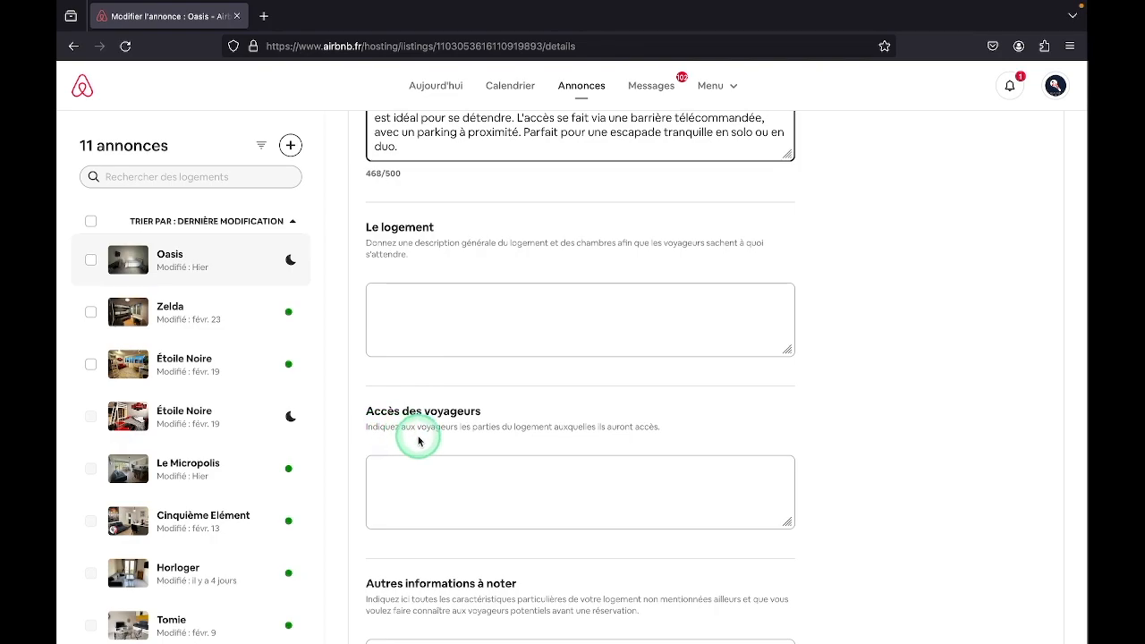
Fill the Le logement field with ChatGPT's three-paragraph text starting "Le logement : Bienvenue à L'Oasis", without the quotation marks, and review it
scroll(418, 439, "down", 3)
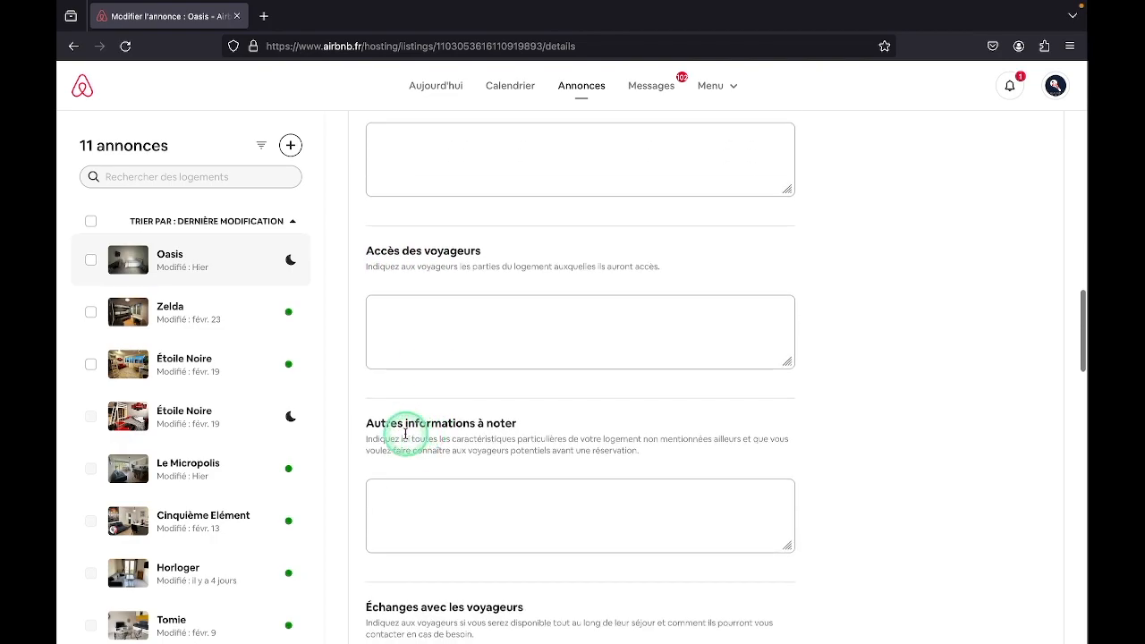
scroll(454, 451, "down", 3)
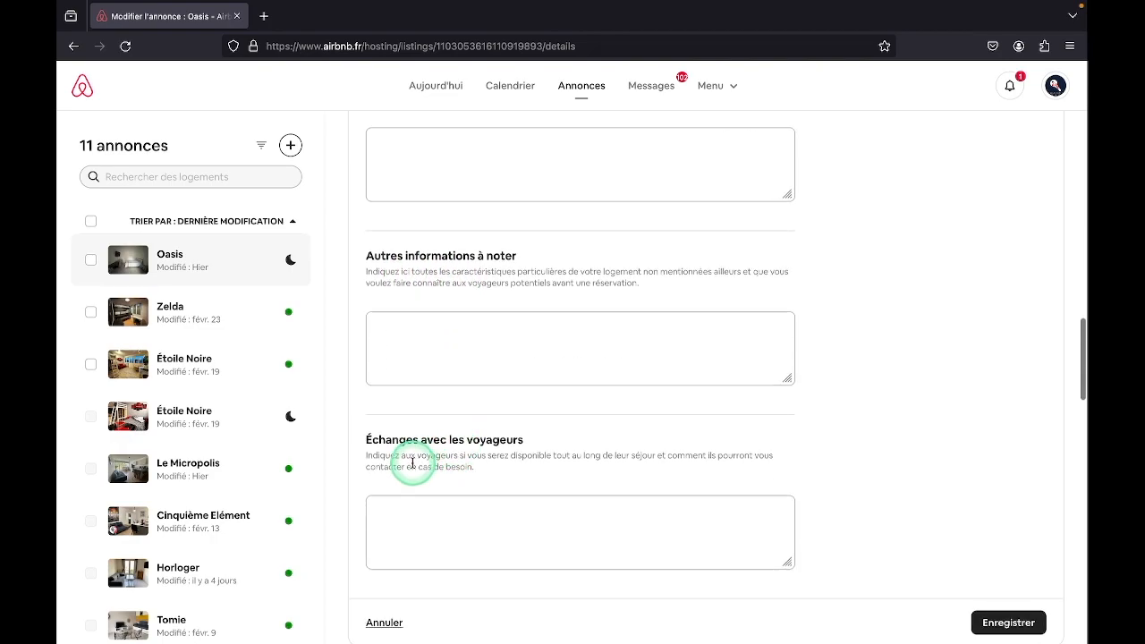
scroll(460, 467, "down", 1)
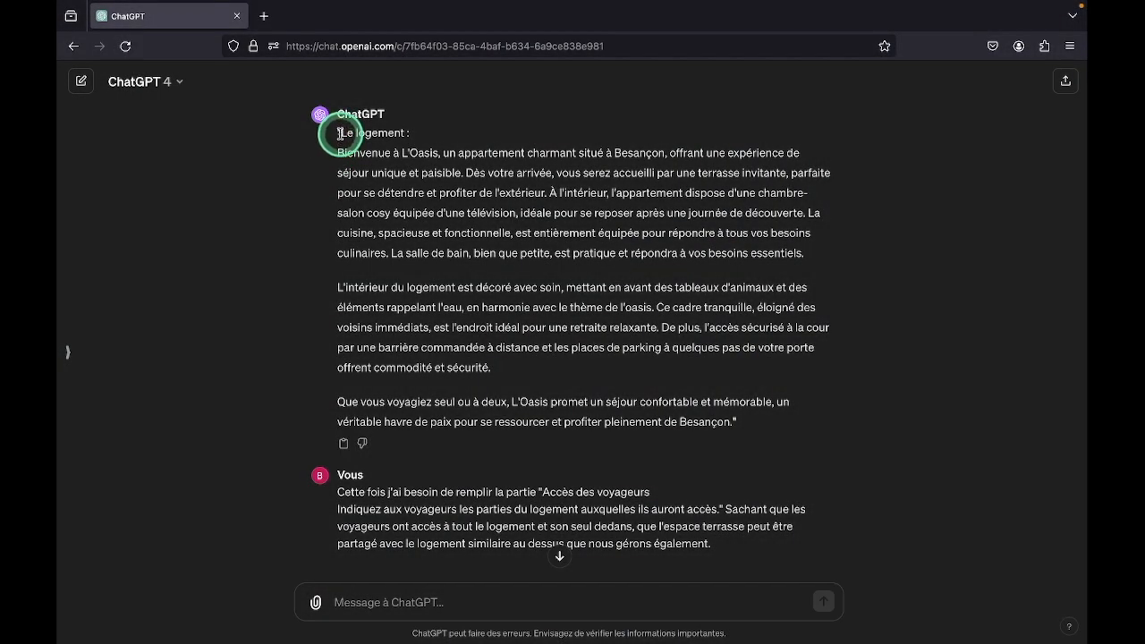
left_click_drag(340, 134, 677, 439)
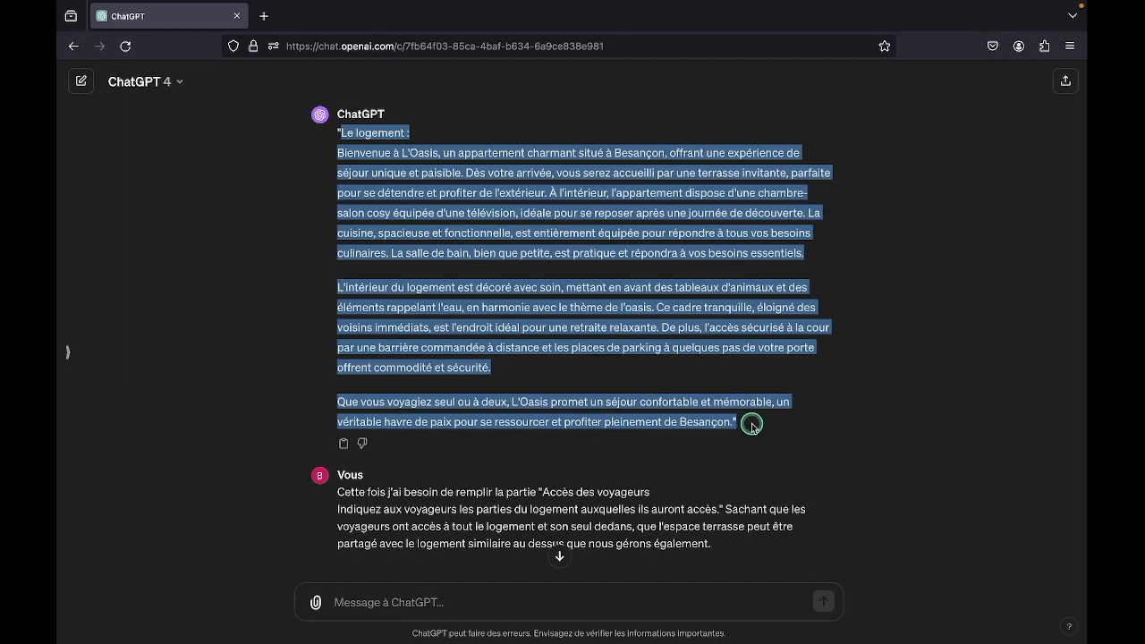
left_click_drag(731, 423, 731, 424)
key("ctrl+c")
left_click(448, 360)
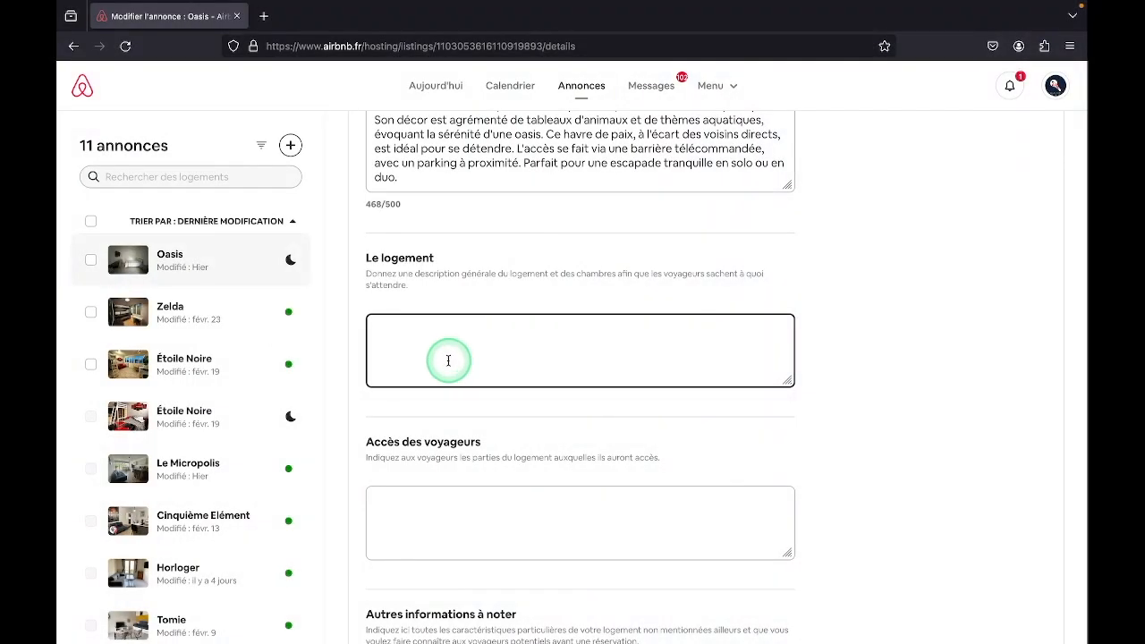
key("ctrl+v")
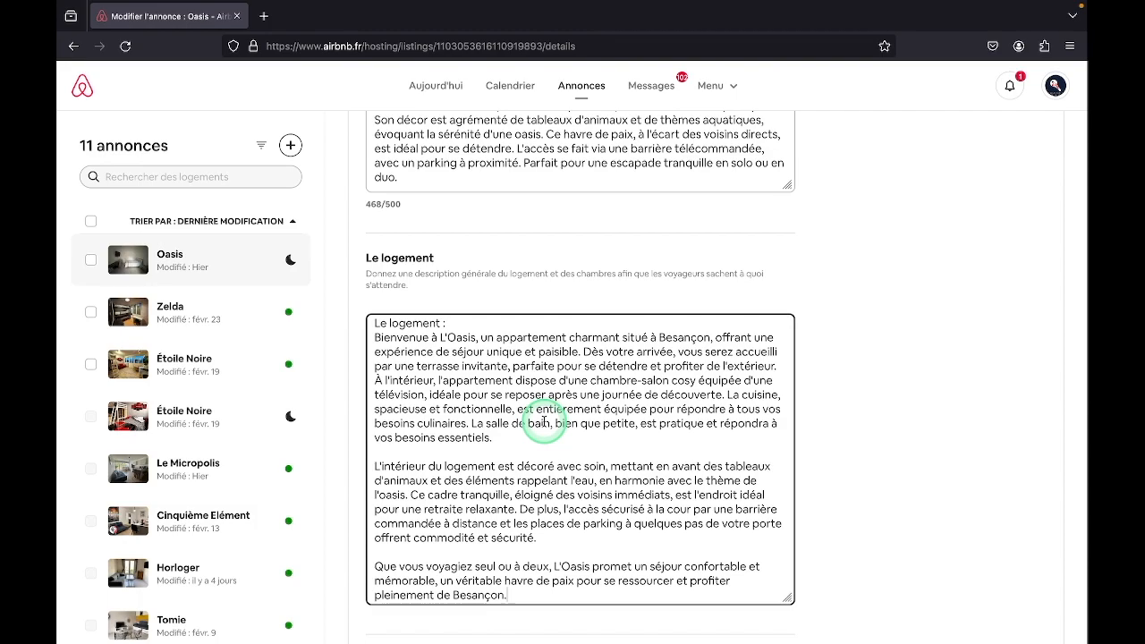
scroll(543, 421, "down", 1)
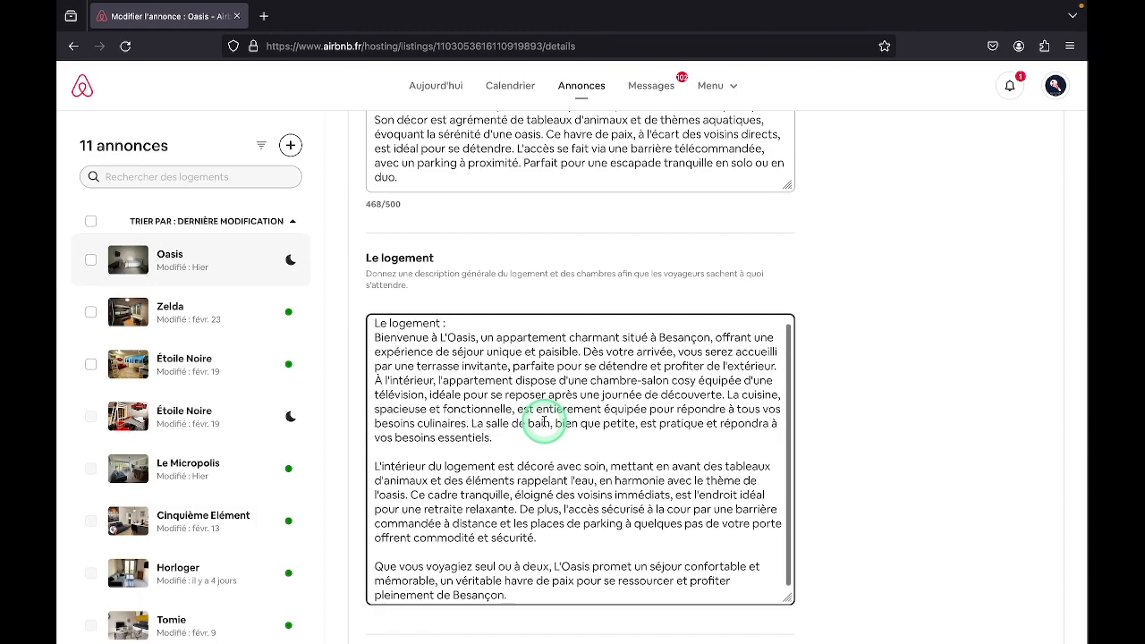
scroll(543, 421, "down", 1)
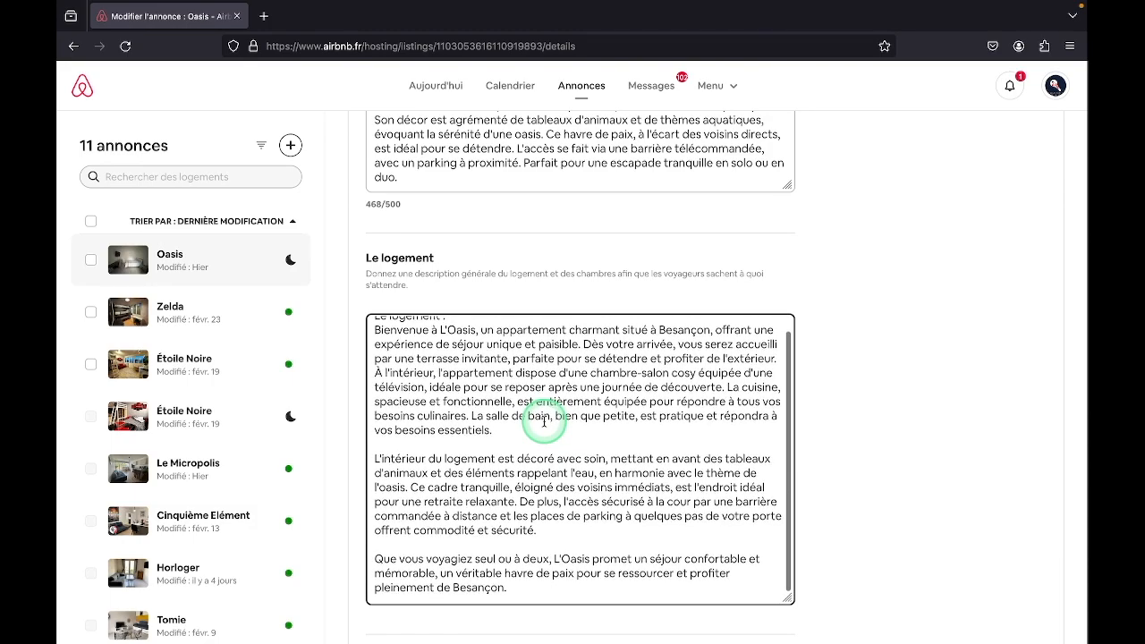
scroll(544, 421, "down", 1)
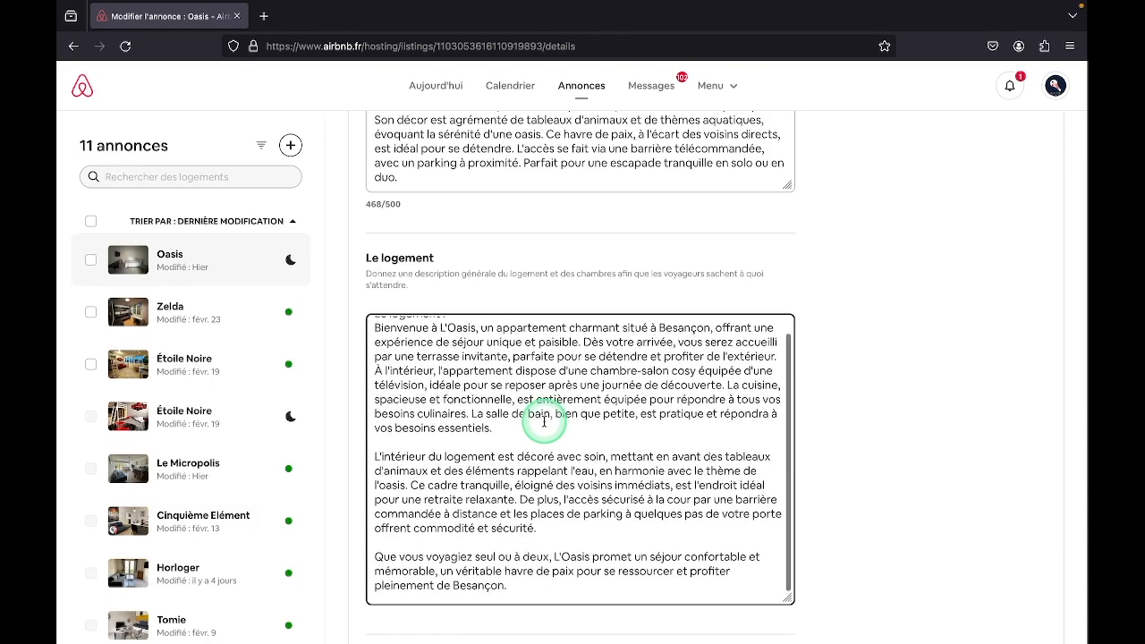
scroll(544, 422, "up", 1)
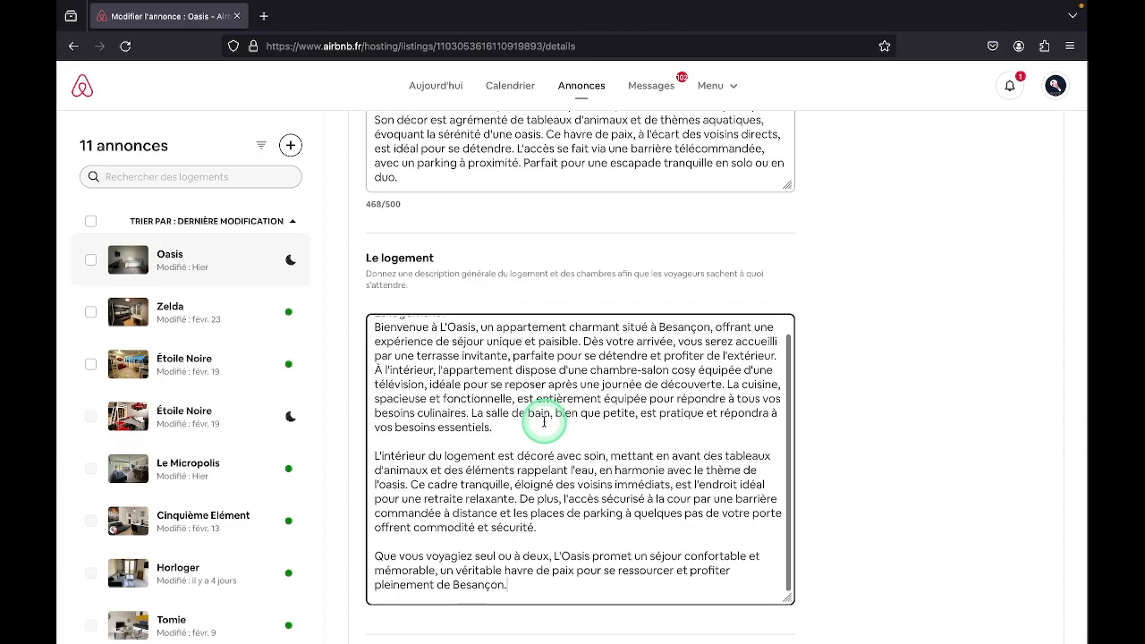
scroll(544, 421, "up", 1)
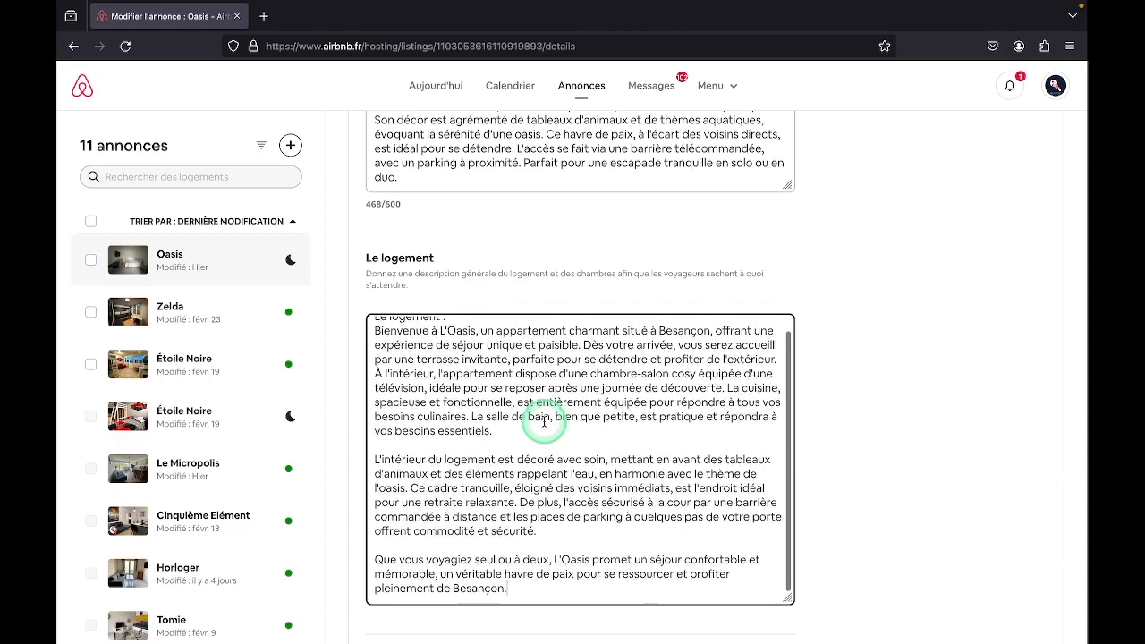
scroll(544, 421, "up", 1)
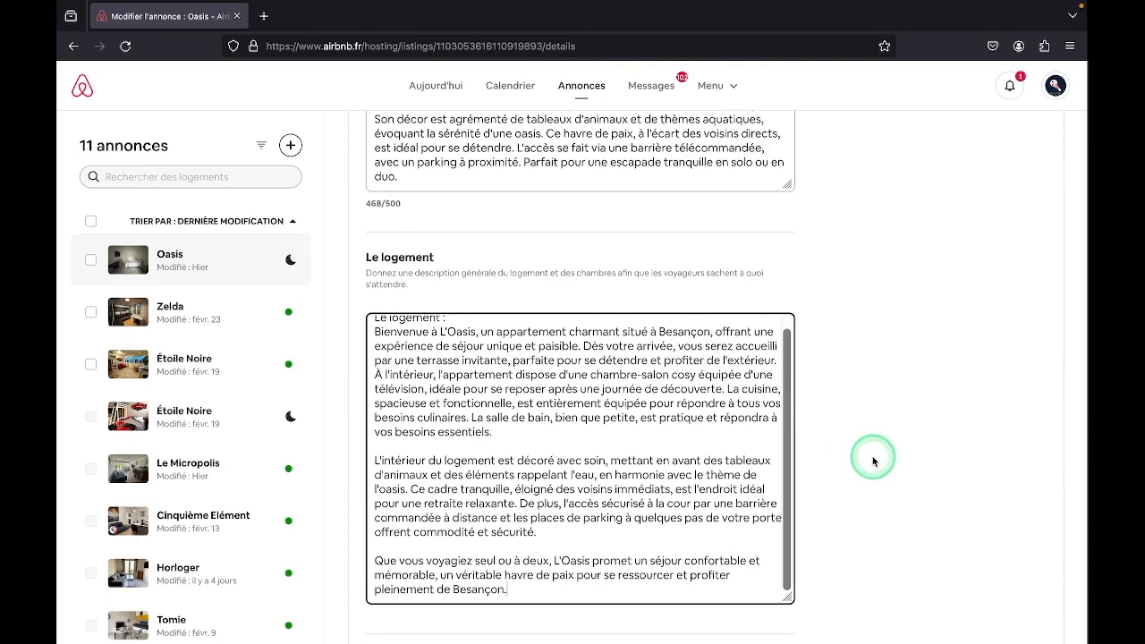
Go to the empty Accès des voyageurs field of the Oasis listing and place the text cursor in it
scroll(873, 460, "down", 1)
scroll(874, 460, "down", 1)
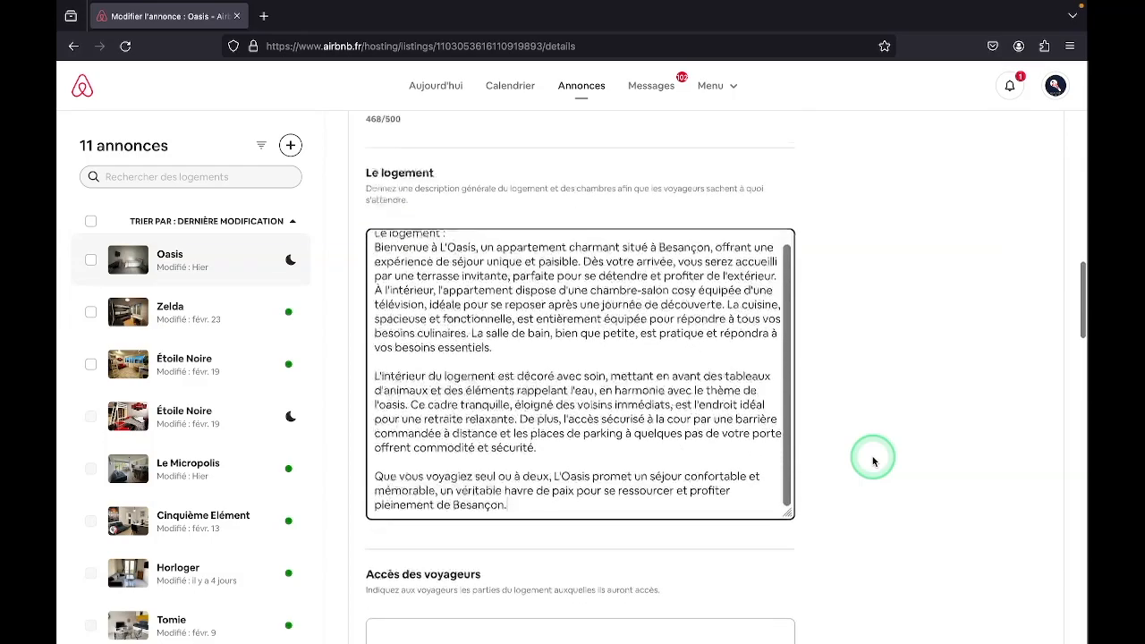
scroll(874, 461, "down", 1)
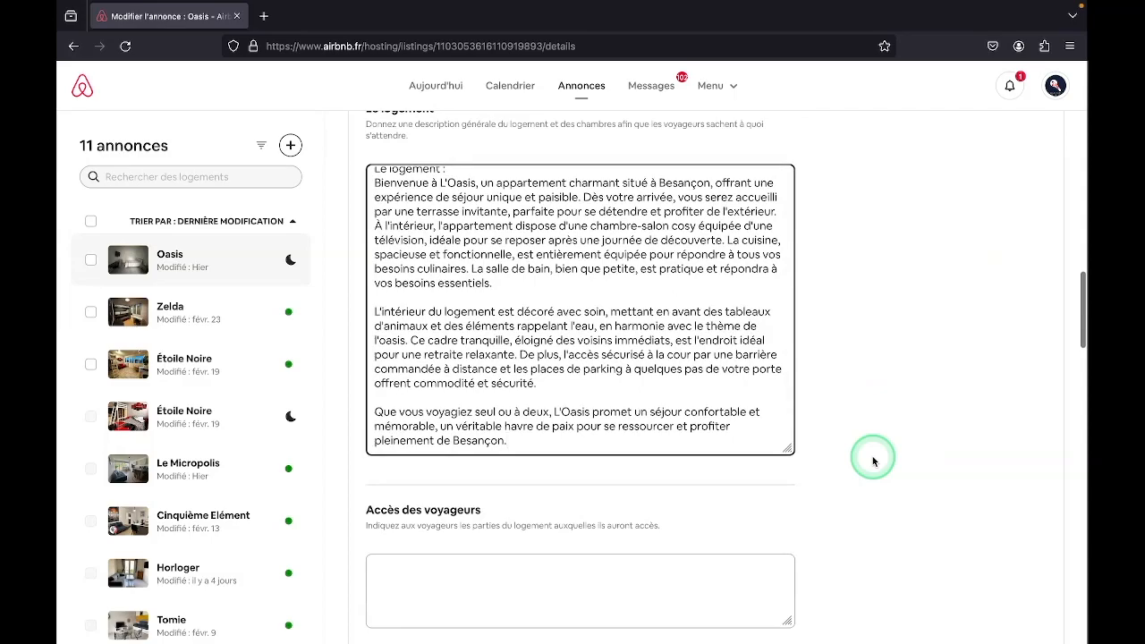
scroll(873, 461, "down", 1)
scroll(874, 461, "down", 1)
scroll(874, 460, "down", 1)
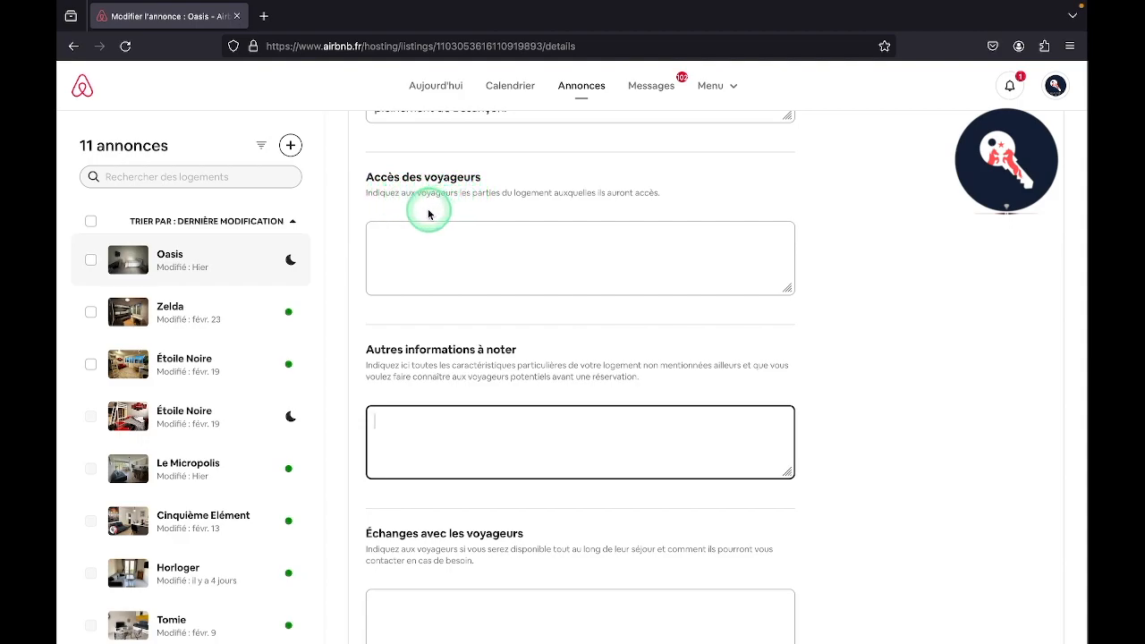
left_click(415, 257)
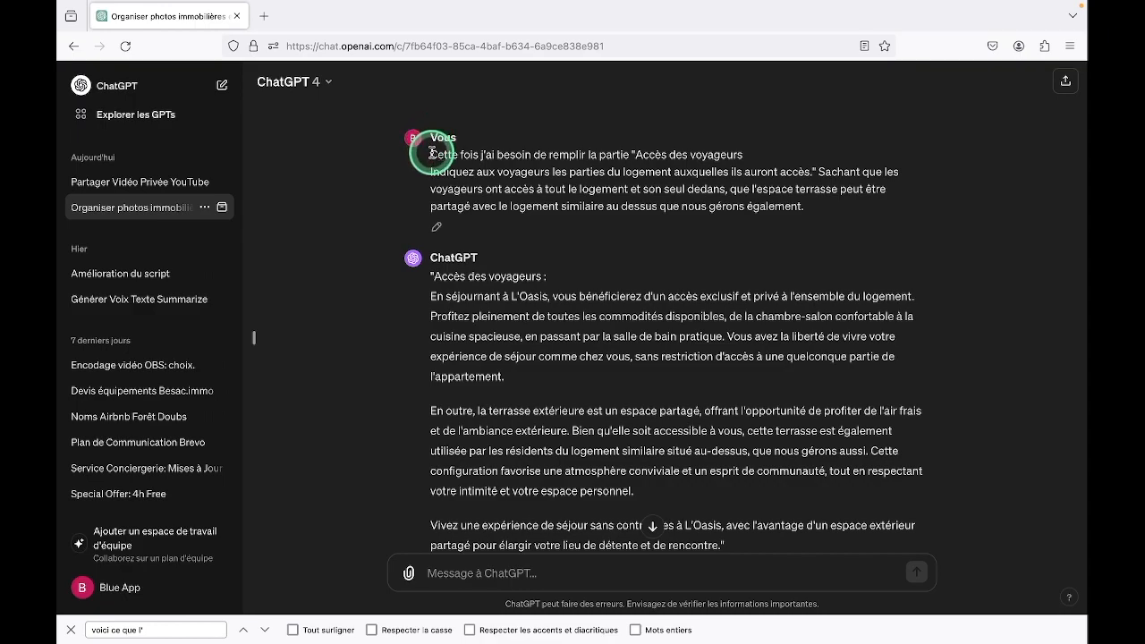
Fill the Accès des voyageurs field with ChatGPT's three-paragraph text starting "En séjournant à L'Oasis", without its heading and quotation marks
left_click_drag(430, 155, 823, 227)
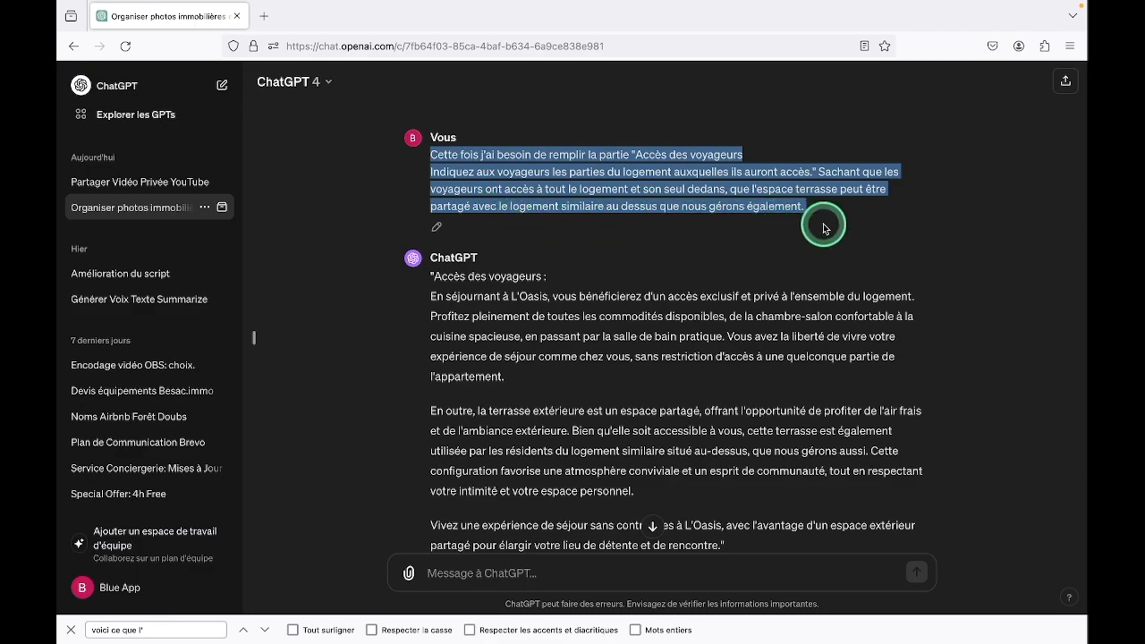
left_click(823, 227)
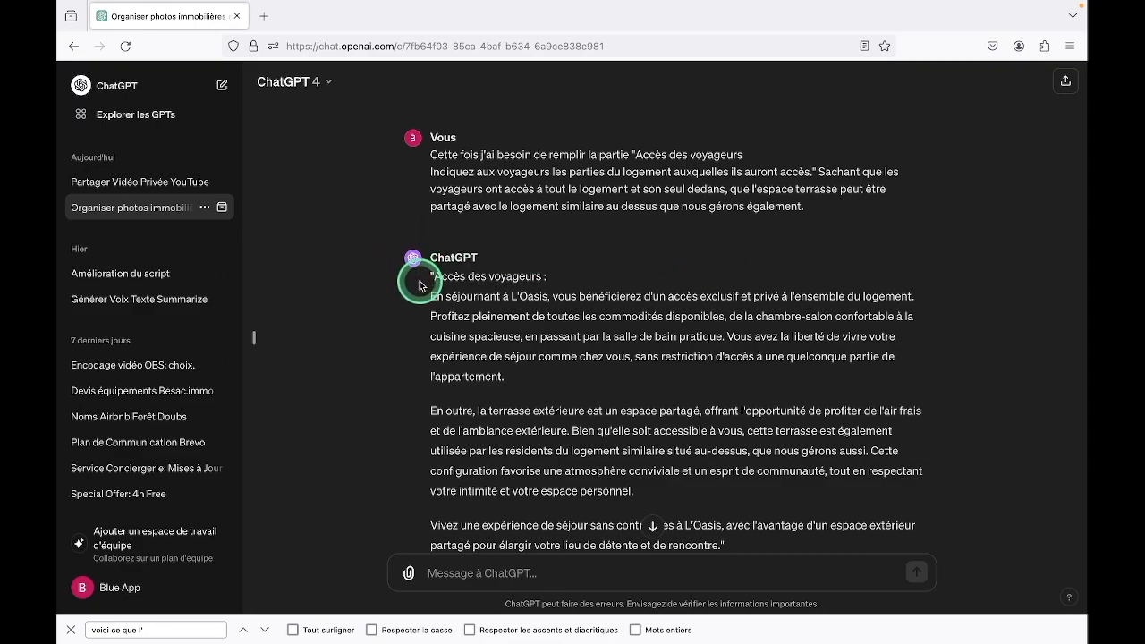
scroll(419, 284, "down", 1)
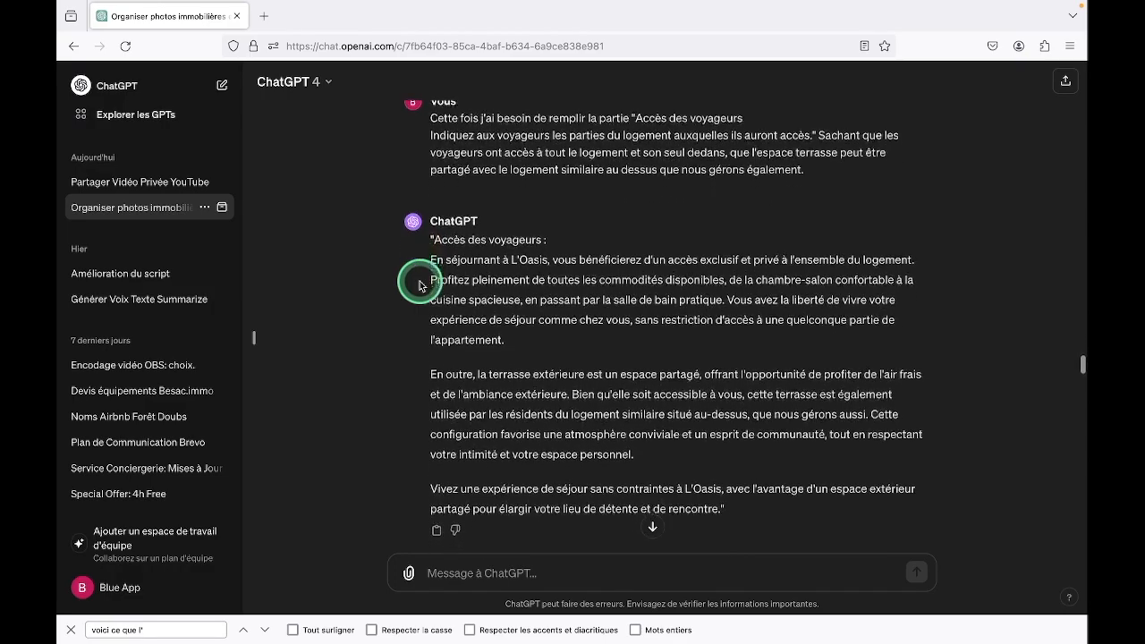
scroll(418, 284, "down", 1)
scroll(419, 284, "up", 1)
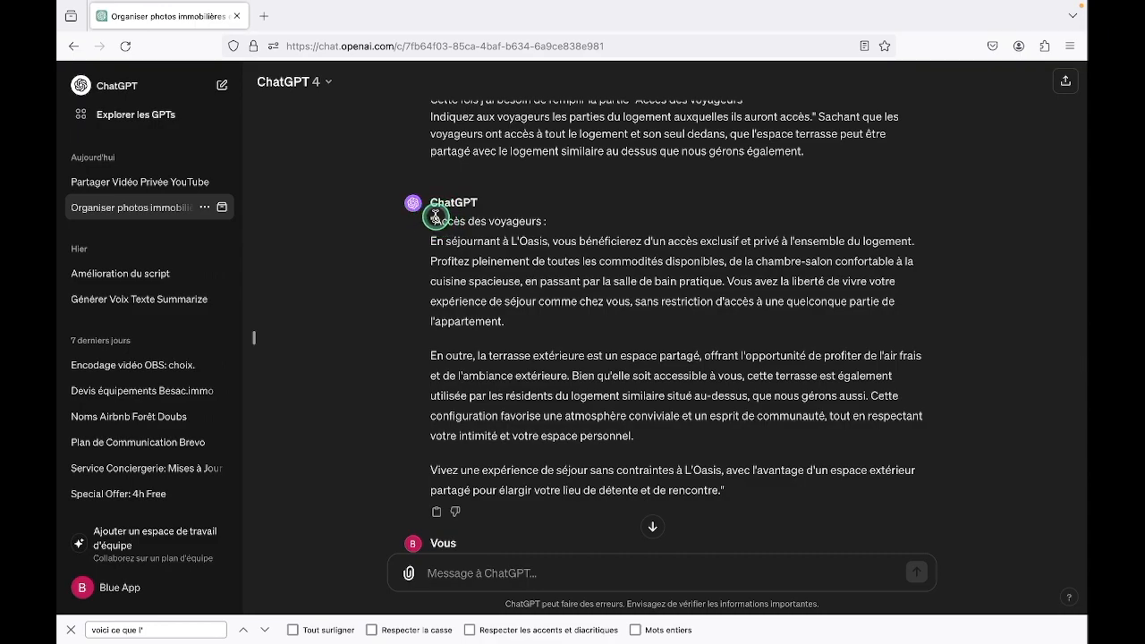
left_click_drag(434, 219, 716, 491)
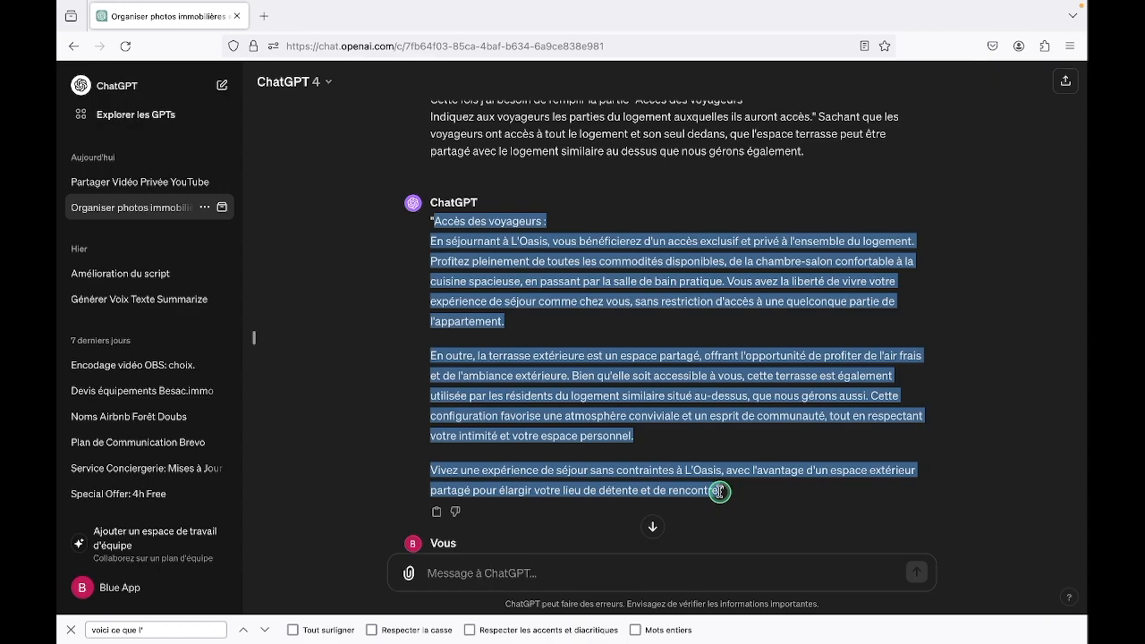
left_click_drag(720, 491, 720, 491)
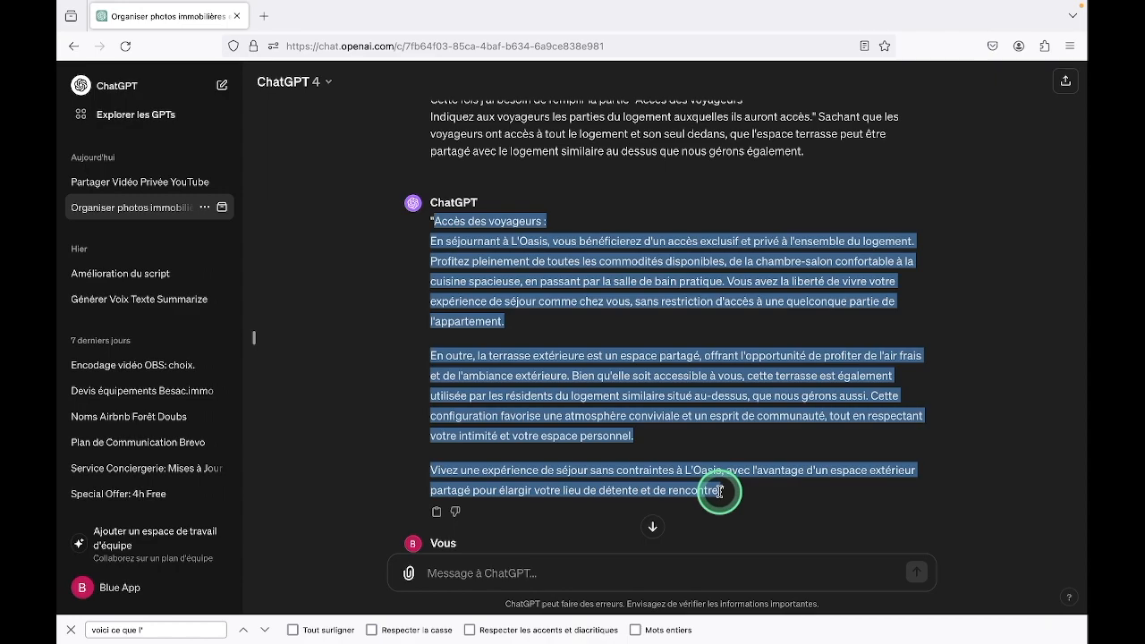
left_click(720, 491)
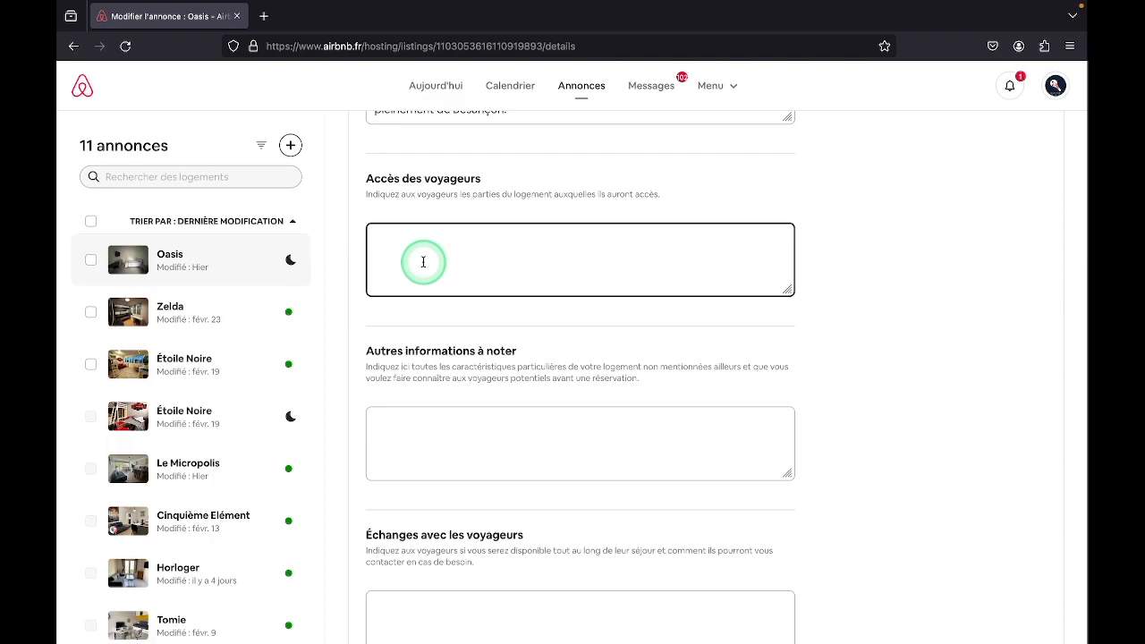
type("En séjournant à L'Oasis, vous bénéficierez d'un accès exclusif et privé à l'ensemble du logement. Profitez pleinement de toutes les commodités disponibles, de la chambre-salon confortable à la cuisine spacieuse, en passant par la salle de bain pratique. Vous avez la liberté de vivre votre expérience de séjour comme chez vous, sans restriction d'accès à une quelconque partie de l'appartement.  En outre, la terrasse extérieure est un espace partagé, offrant l'opportunité de profiter de l'air frais et de l'ambiance extérieure. Bien qu'elle soit accessible à vous, cette terrasse est également utilisée par les résidents du logement similaire situé au-dessus, que nous gérons aussi. Cette configuration favorise une atmosphère conviviale et un esprit de communauté, tout en respectant votre intimité et votre espace personnel.  Vivez une expérience de séjour sans contraintes à L'Oasis, avec l'avantage d'un espace extérieur partagé pour élargir votre lieu de détente et de rencontre.")
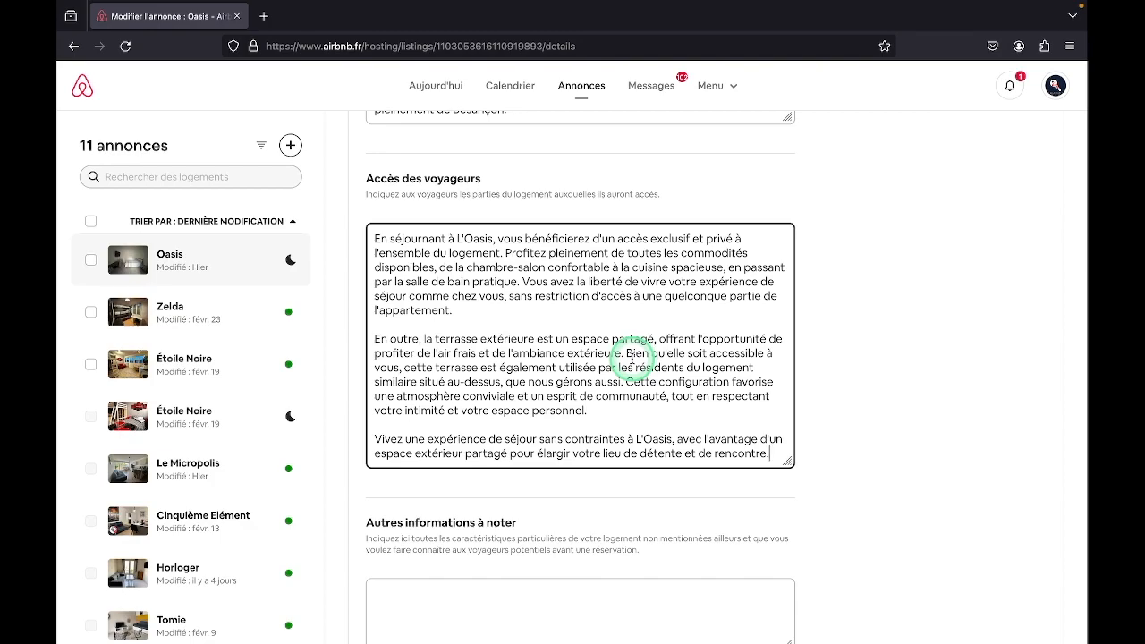
Go to the empty Autres informations à noter field of the Oasis listing and select its instruction text
scroll(632, 358, "down", 3)
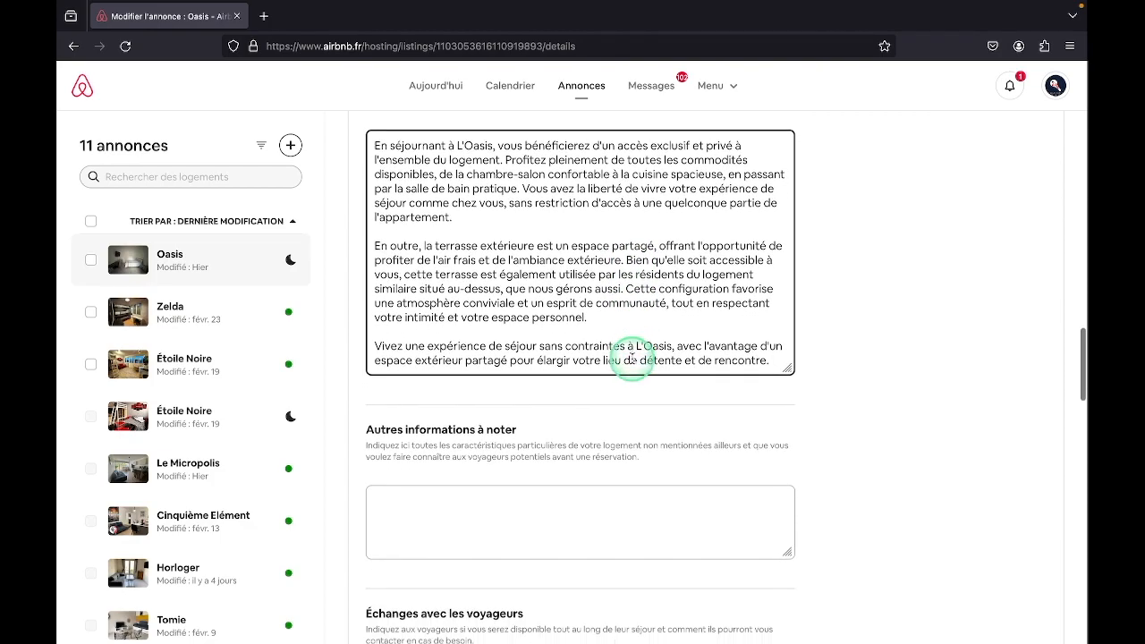
scroll(632, 358, "down", 1)
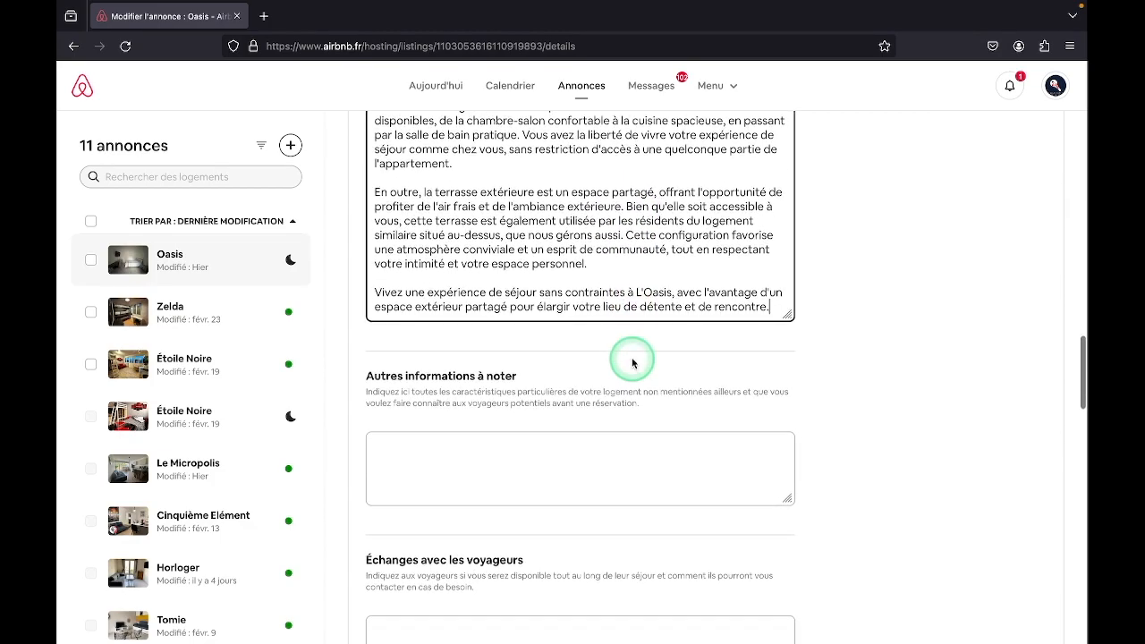
scroll(632, 363, "down", 2)
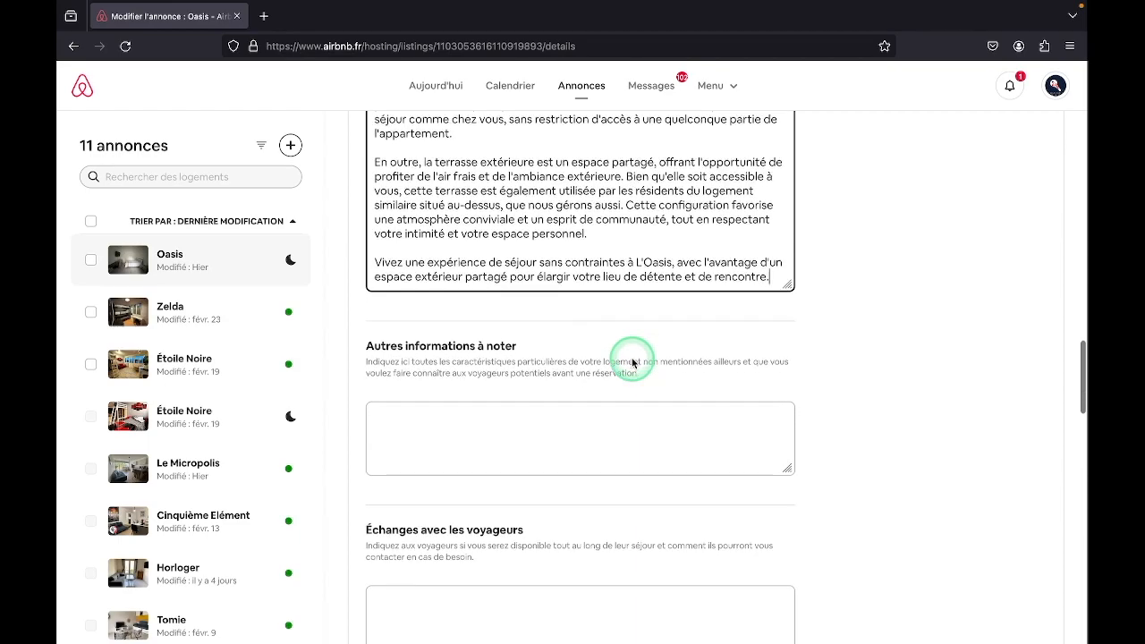
scroll(632, 362, "down", 2)
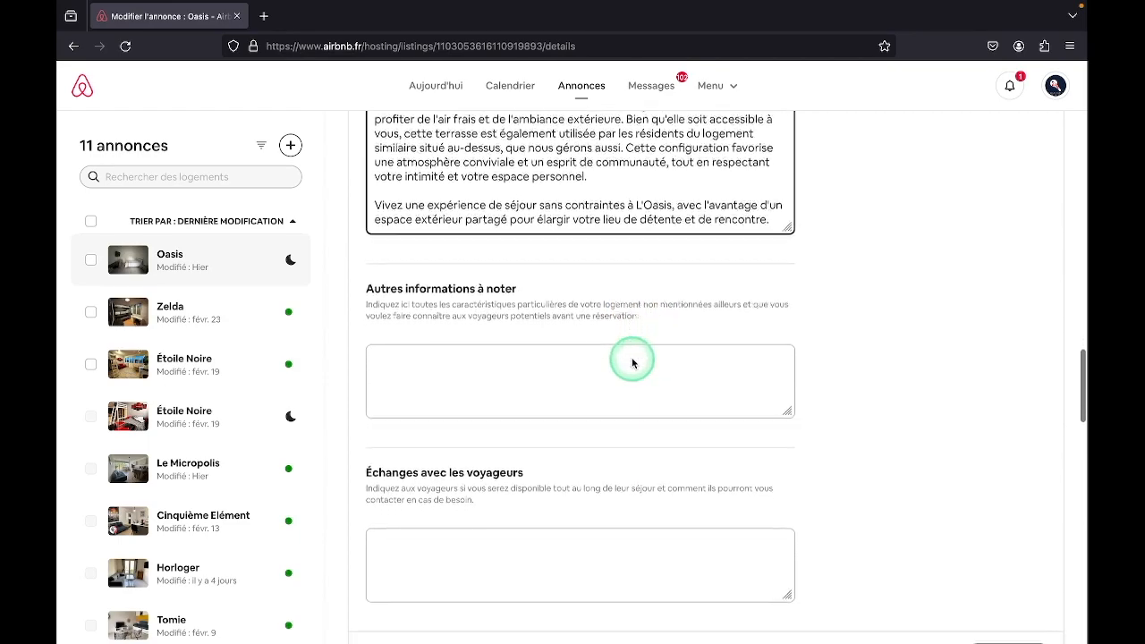
scroll(633, 362, "down", 1)
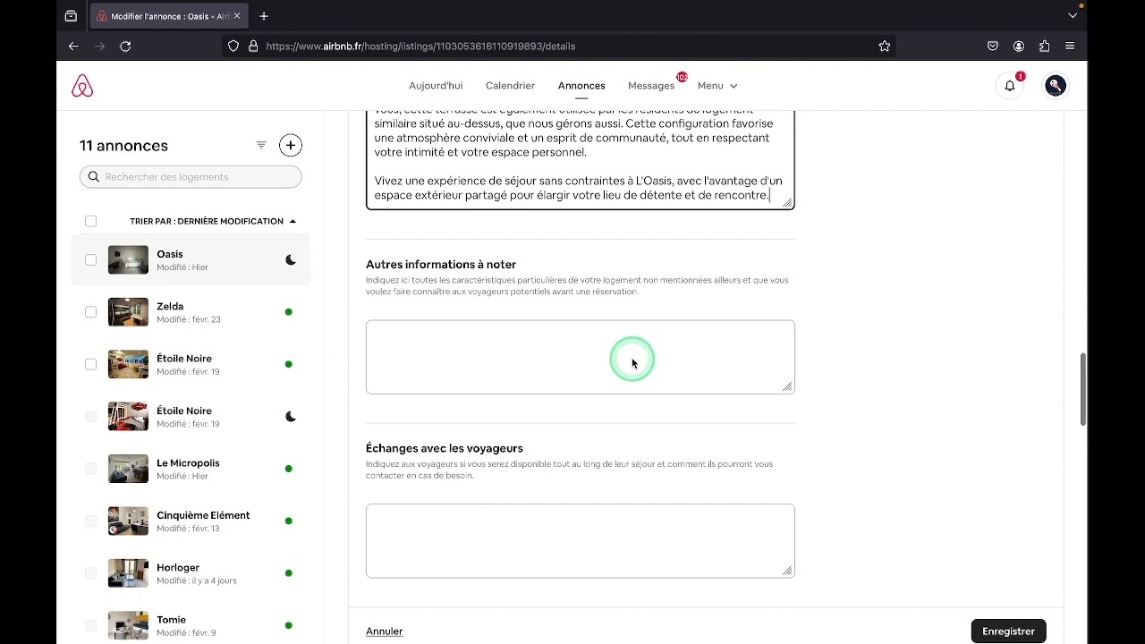
scroll(633, 358, "down", 2)
left_click(493, 306)
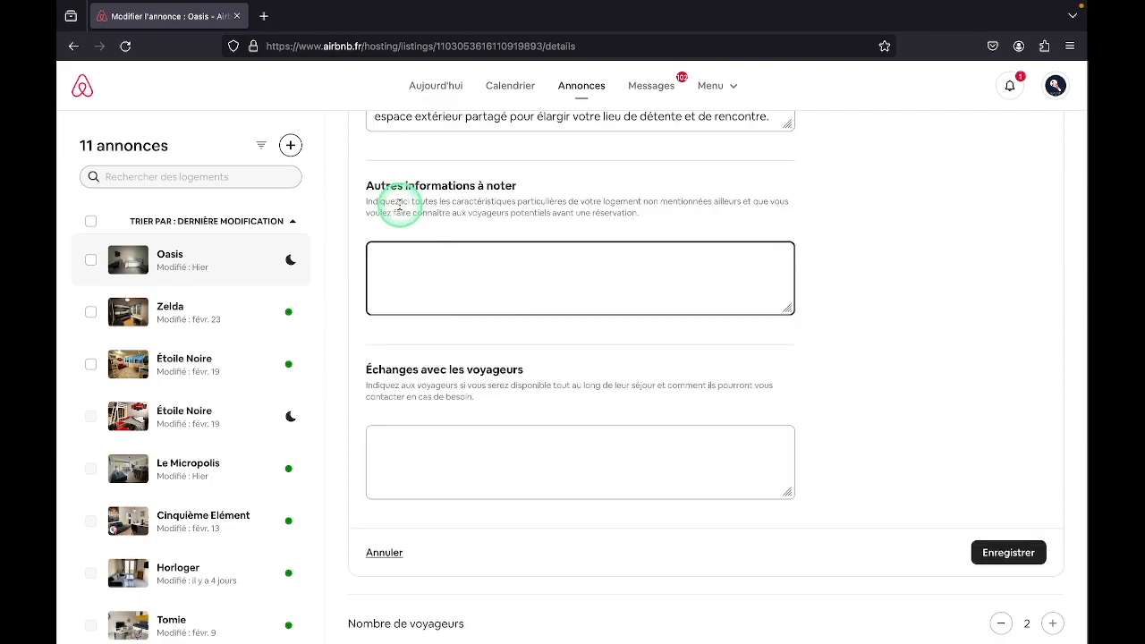
left_click(365, 204)
left_click_drag(365, 204, 699, 242)
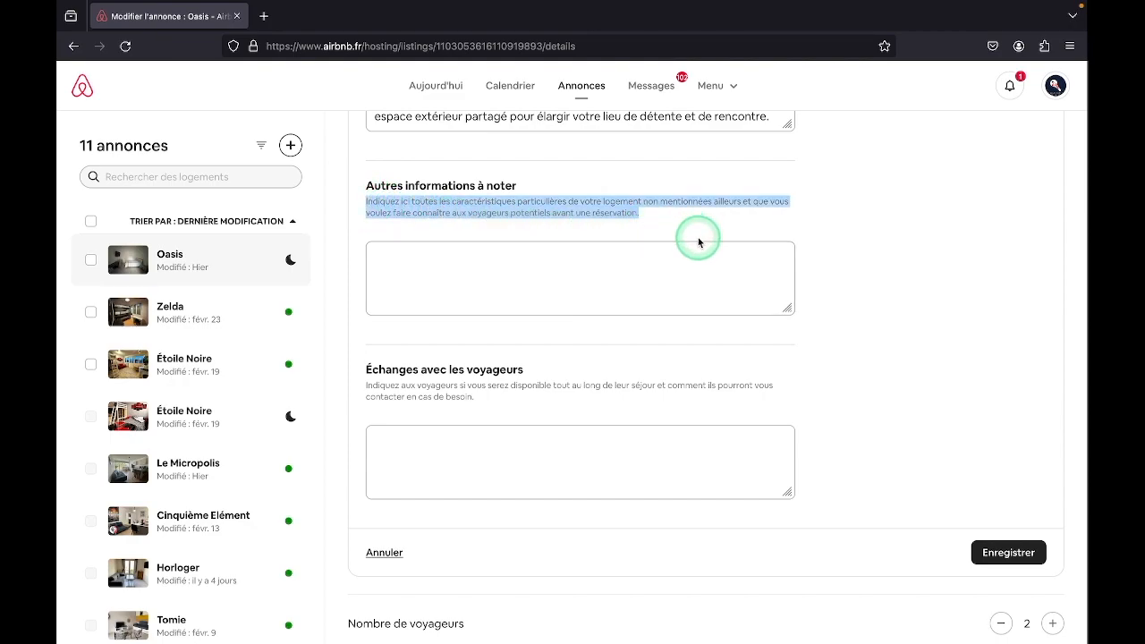
left_click(690, 238)
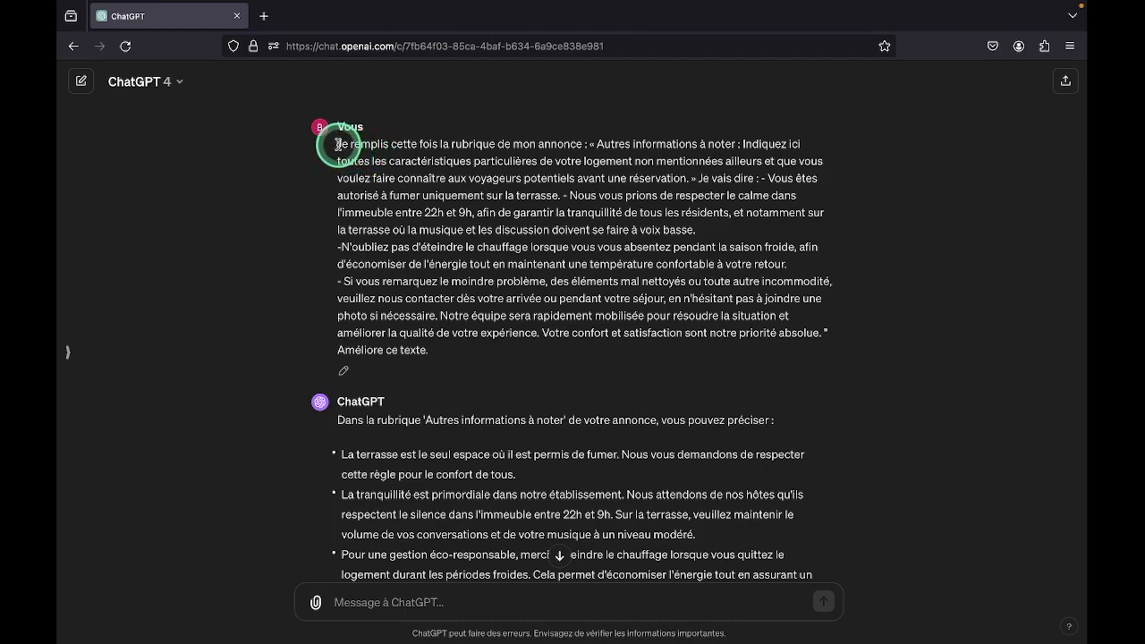
Review the ChatGPT request and fill the Autres informations à noter field with the four points of its improved text, starting "La terrasse"
left_click_drag(338, 145, 484, 353)
left_click(485, 353)
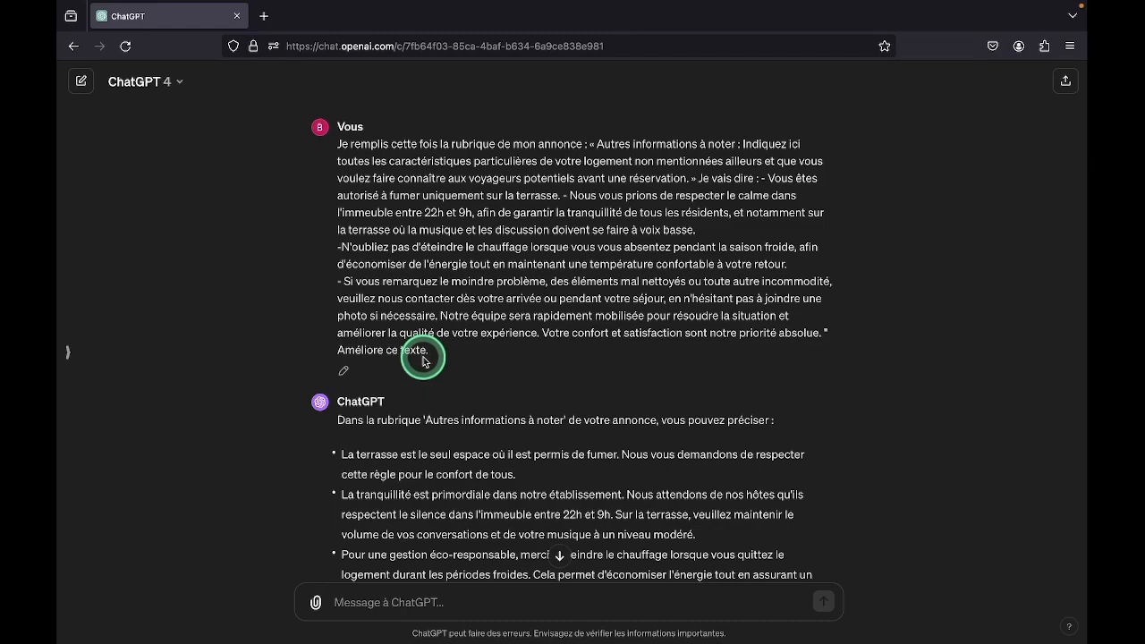
scroll(423, 361, "down", 3)
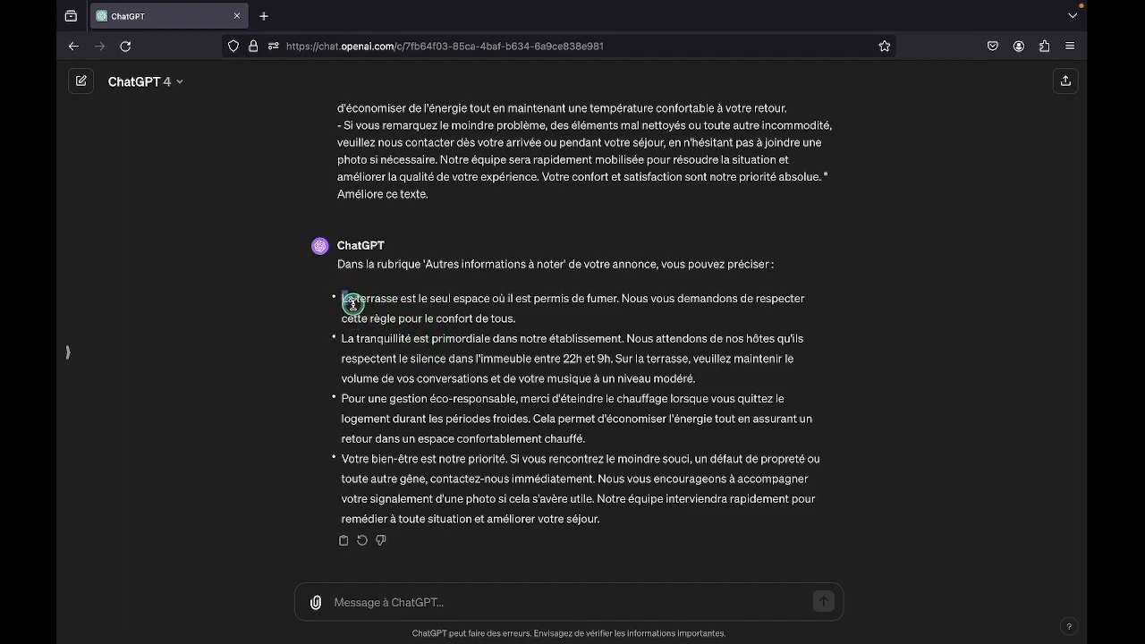
left_click_drag(344, 300, 603, 520)
key("ctrl+c")
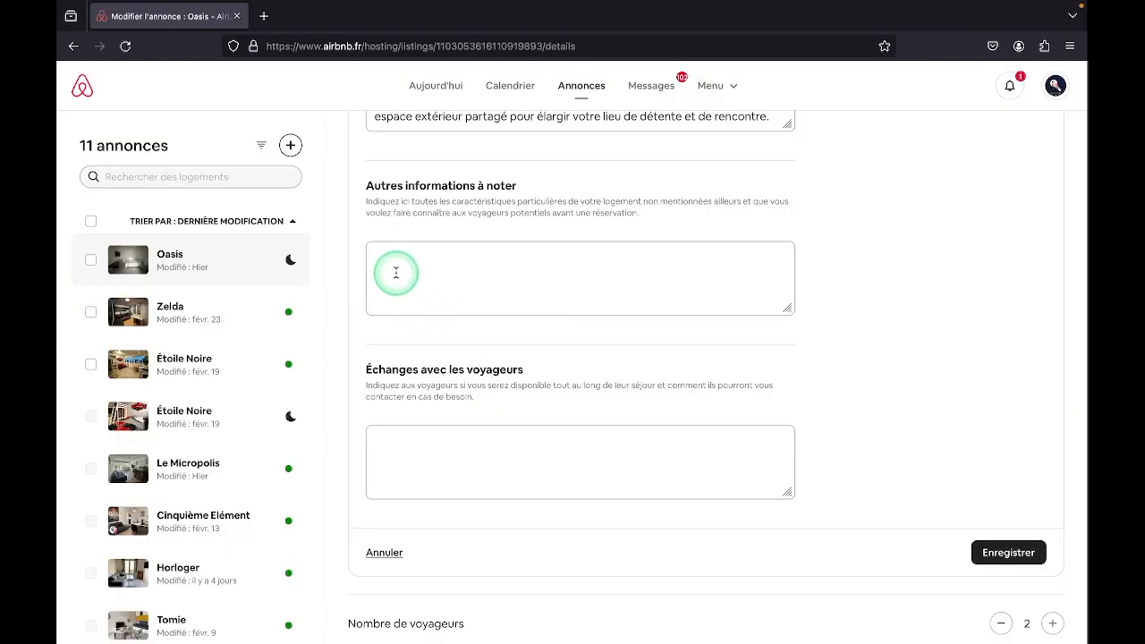
left_click(395, 271)
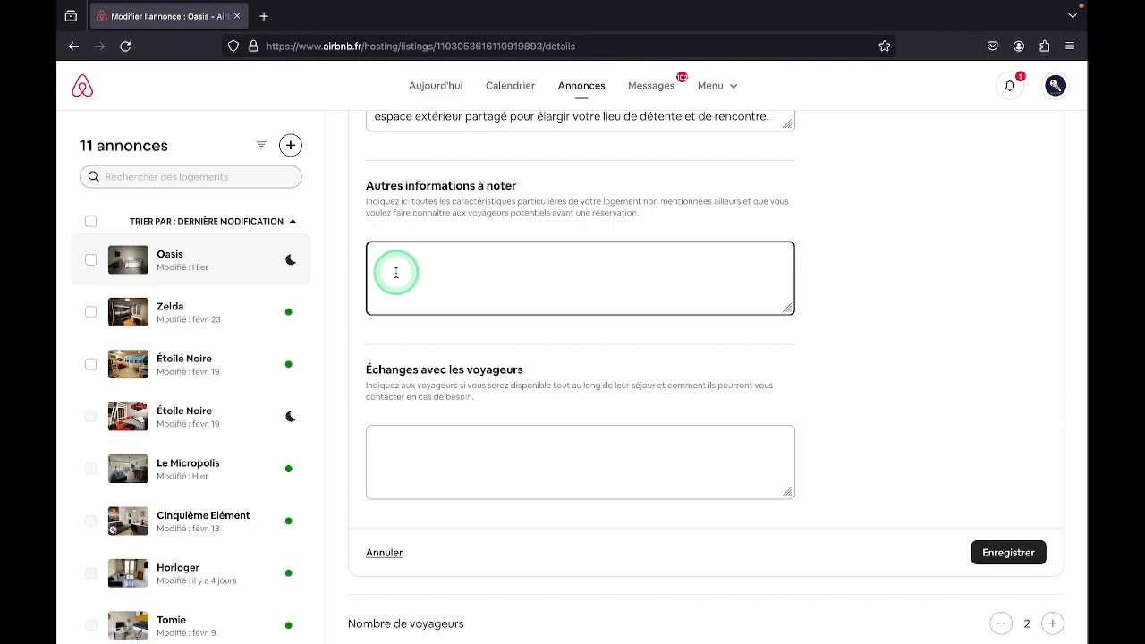
key("ctrl+v")
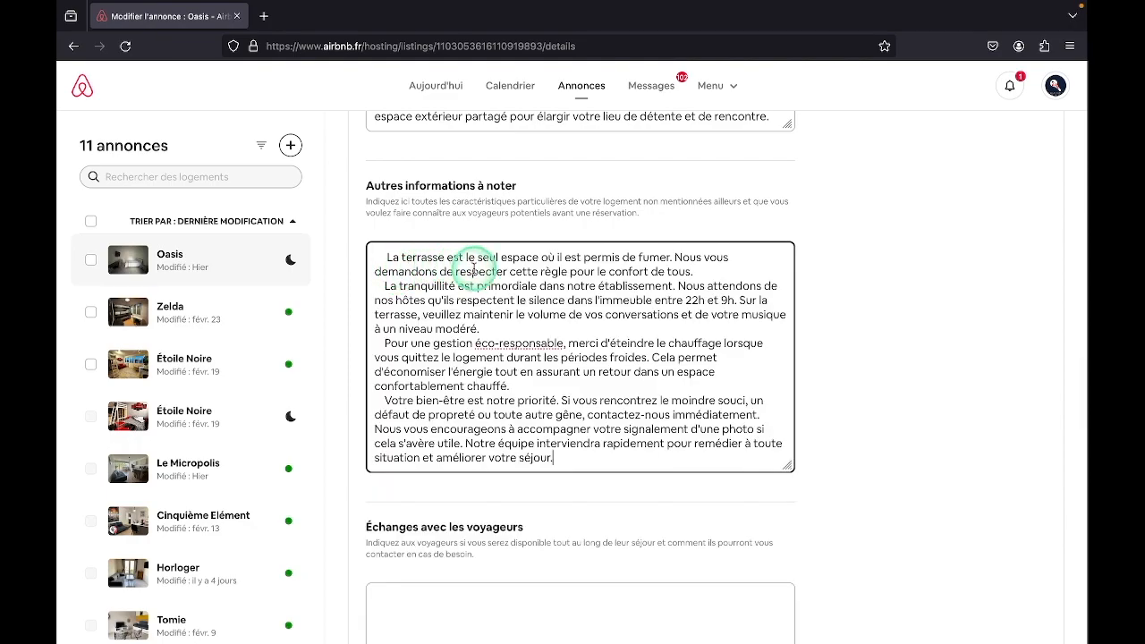
Put a hyphen before each of the four points in Autres informations à noter and remove the surplus spaces around the hyphens
left_click(382, 260)
type("-")
key("BackSpace")
key("BackSpace")
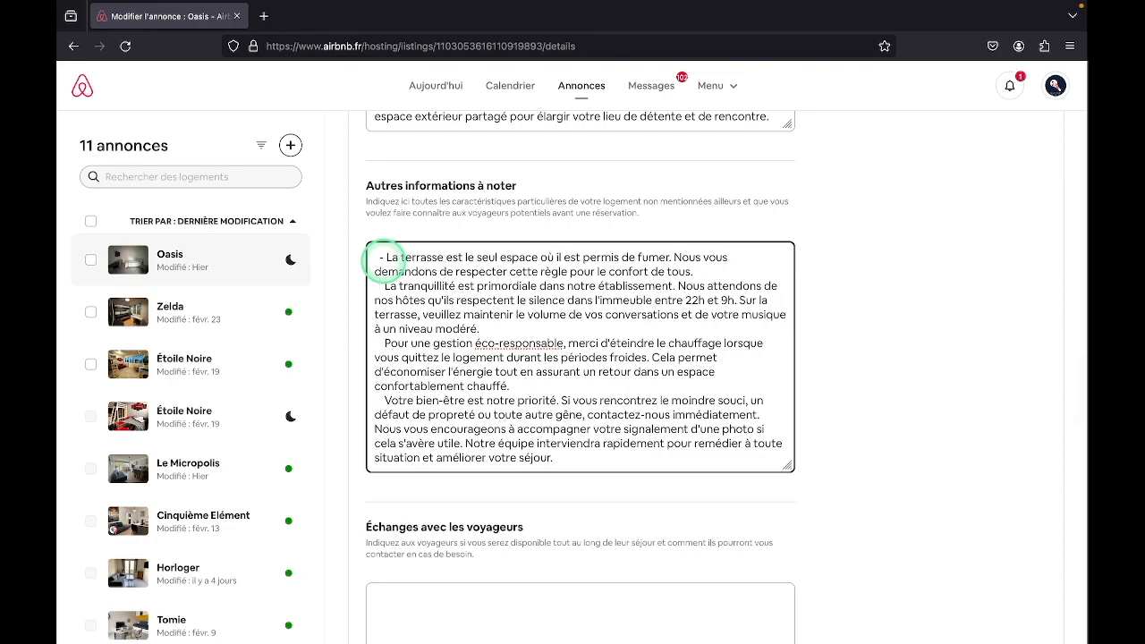
type("-")
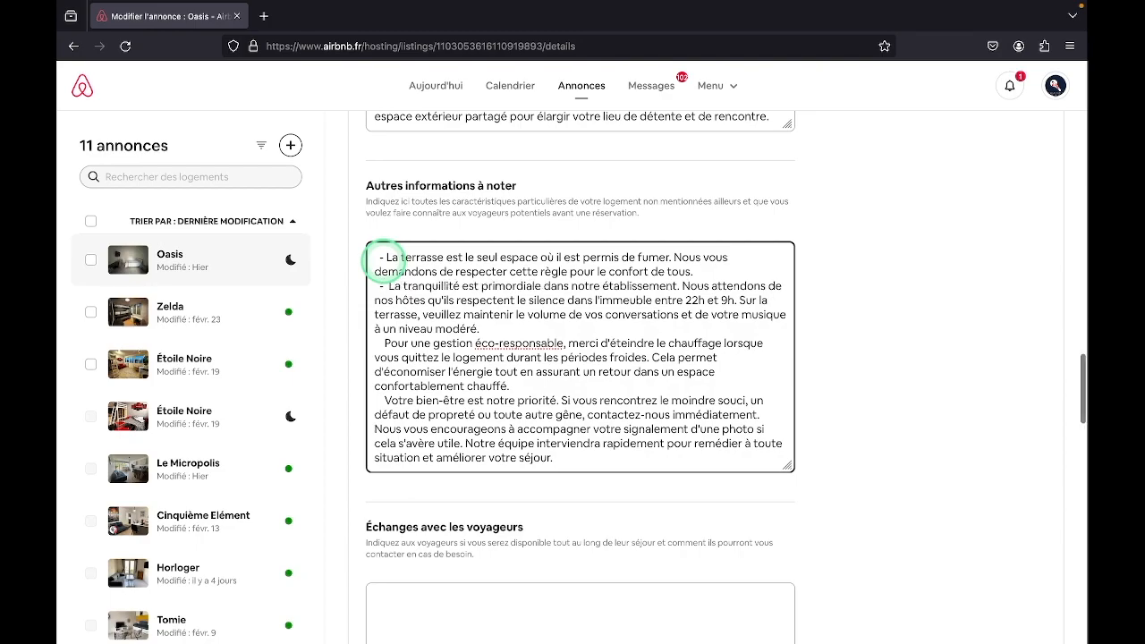
key("BackSpace")
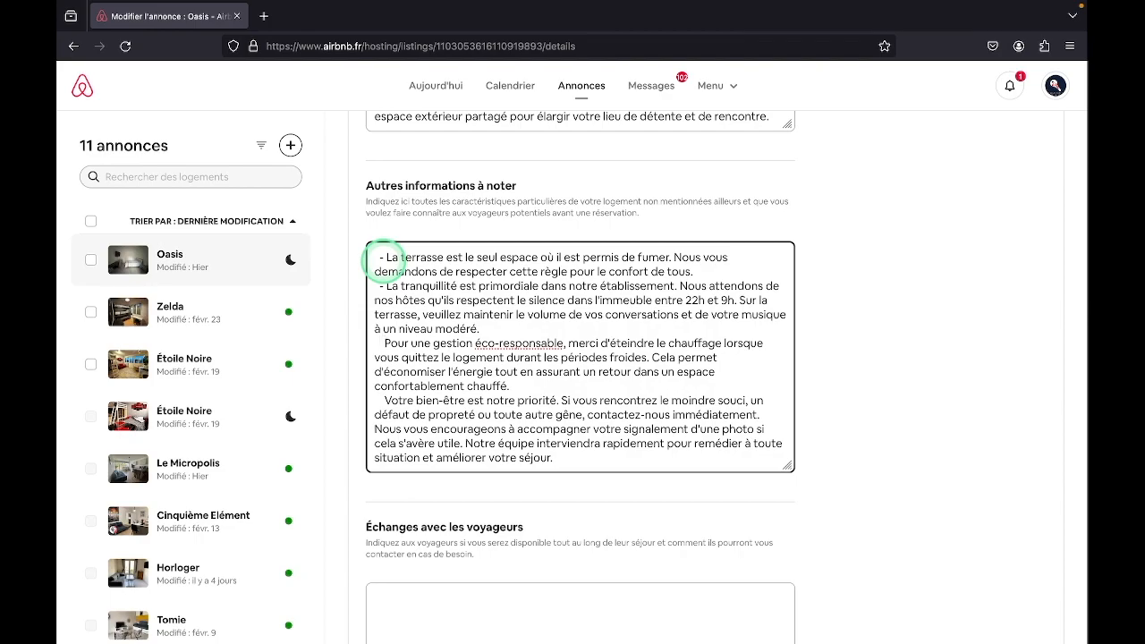
type("-")
key("BackSpace")
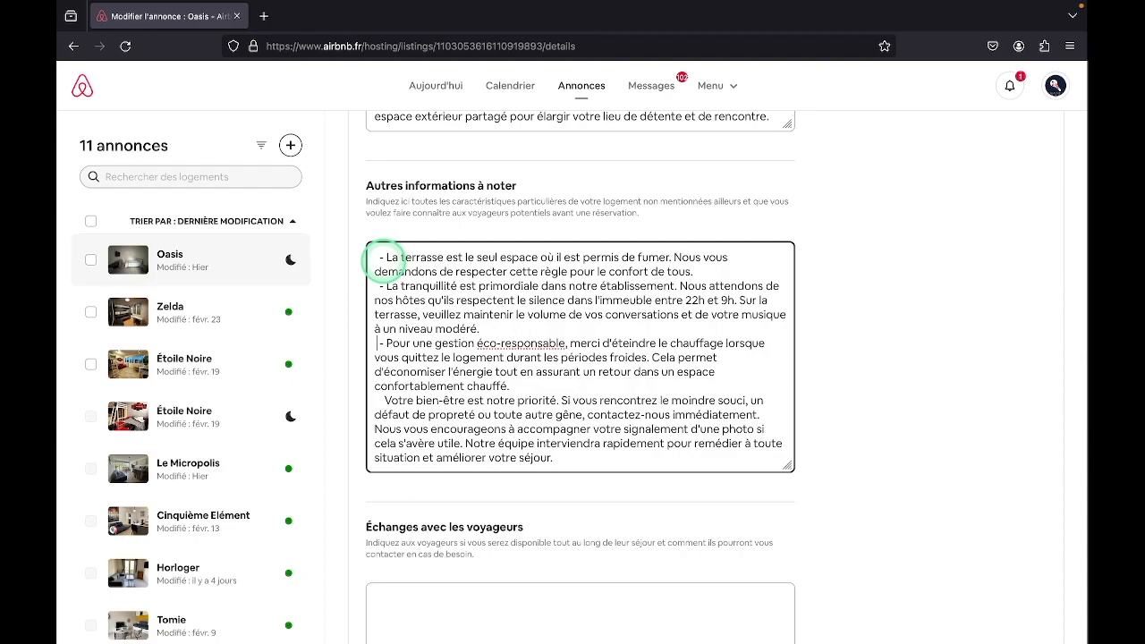
key("BackSpace")
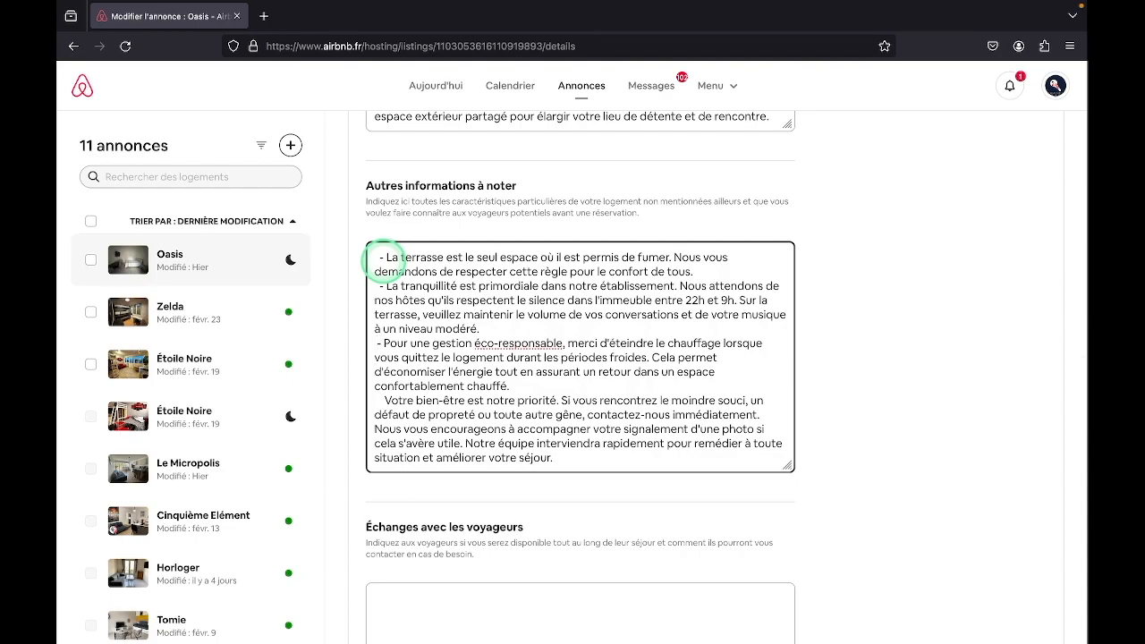
type("-")
key("BackSpace")
key("Delete")
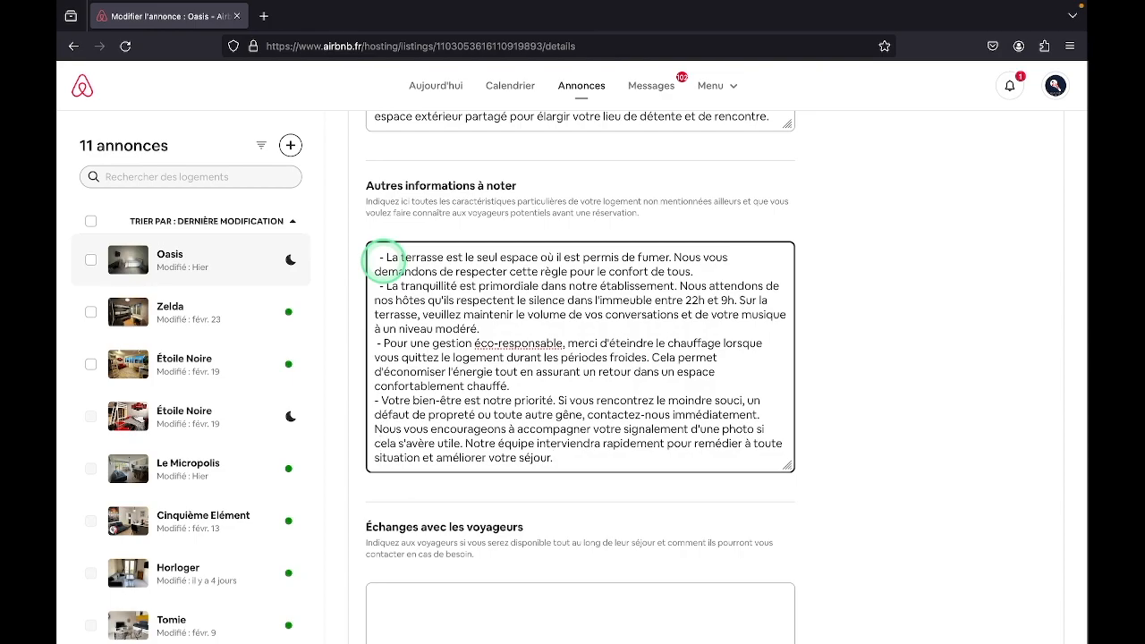
Add the introductory line "Quelques informations supplémentaires à noter :" above the points in Autres informations à noter
left_click(378, 258)
key("Return")
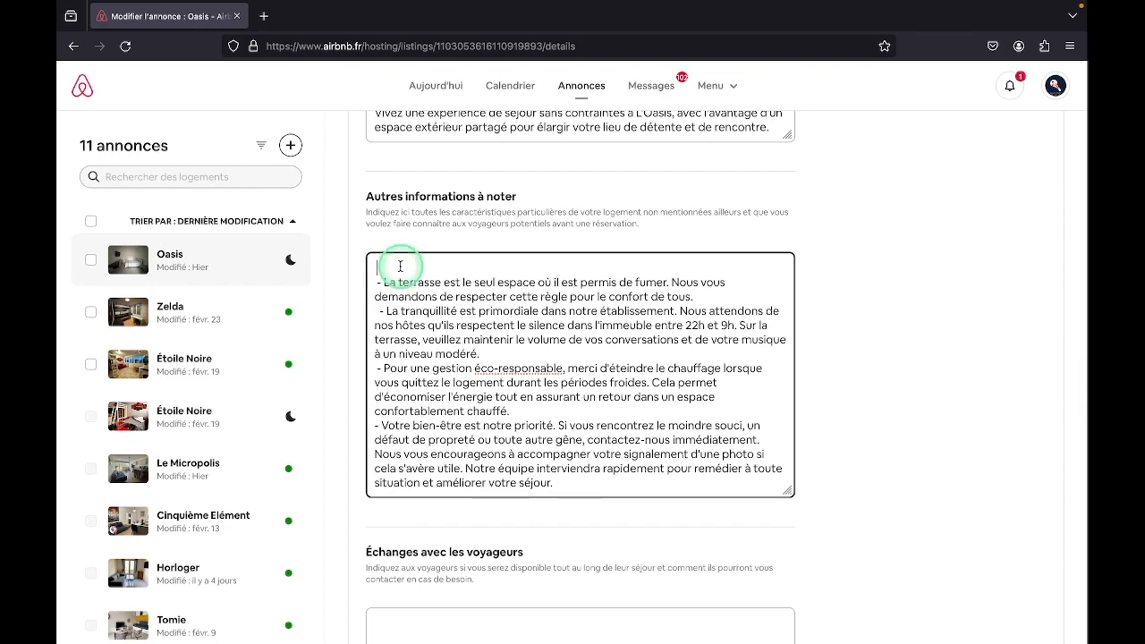
type("Quelques informations supplémentaires à noter :")
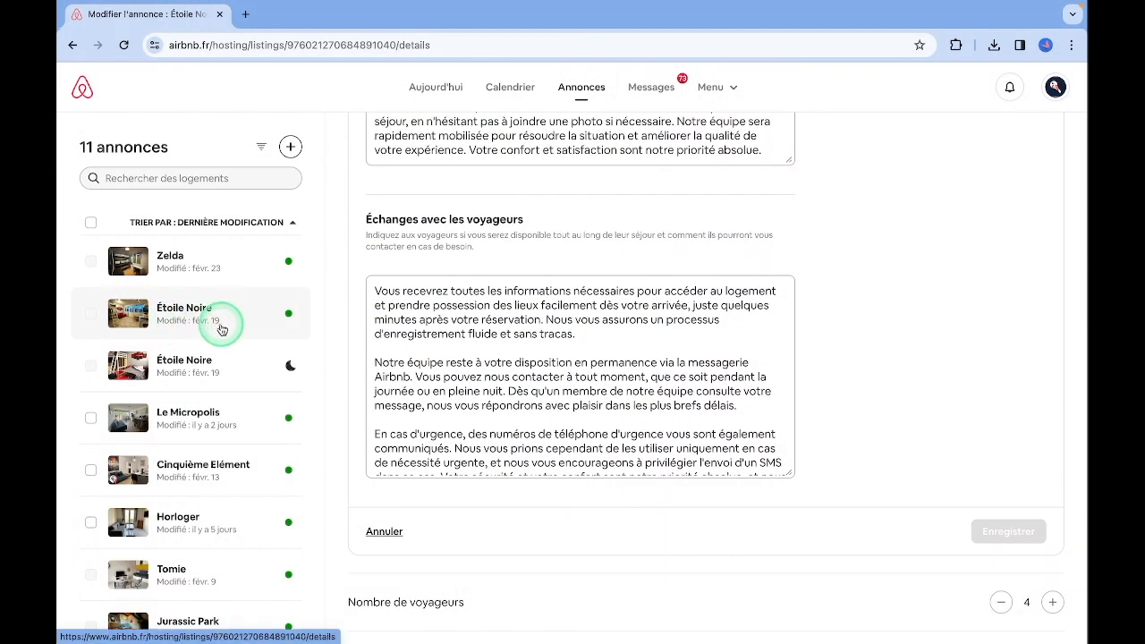
Copy the entire Échanges avec les voyageurs text from the Étoile Noire listing into the same field of the Oasis listing
left_click(374, 291)
key("ctrl+a")
key("ctrl+c")
left_click_drag(375, 289, 389, 302)
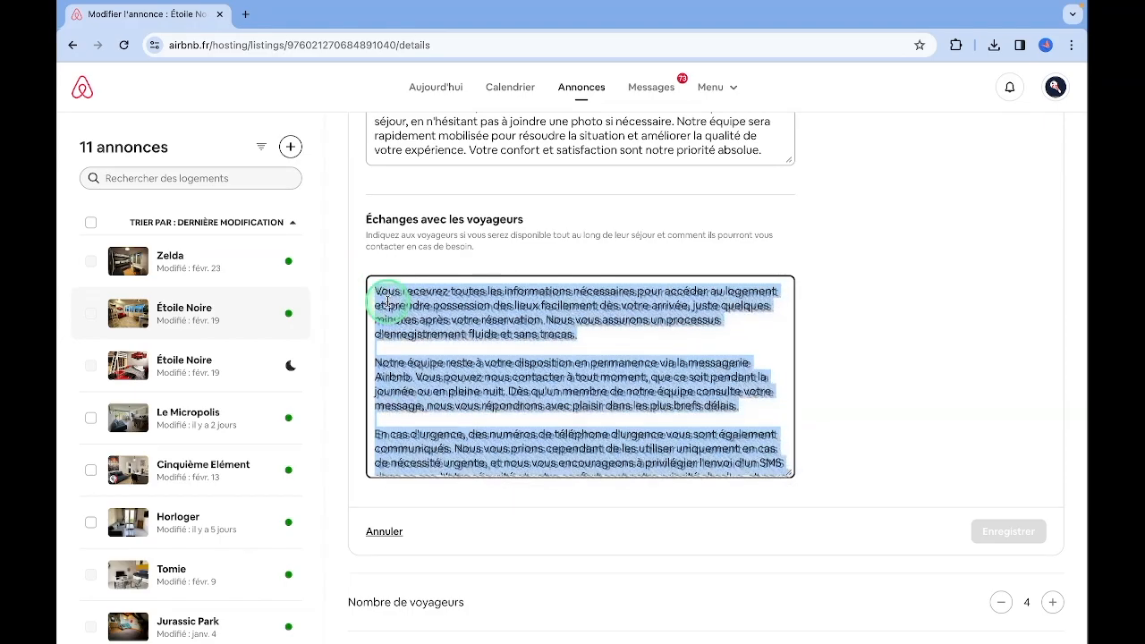
scroll(388, 305, "up", 1)
scroll(387, 305, "down", 1)
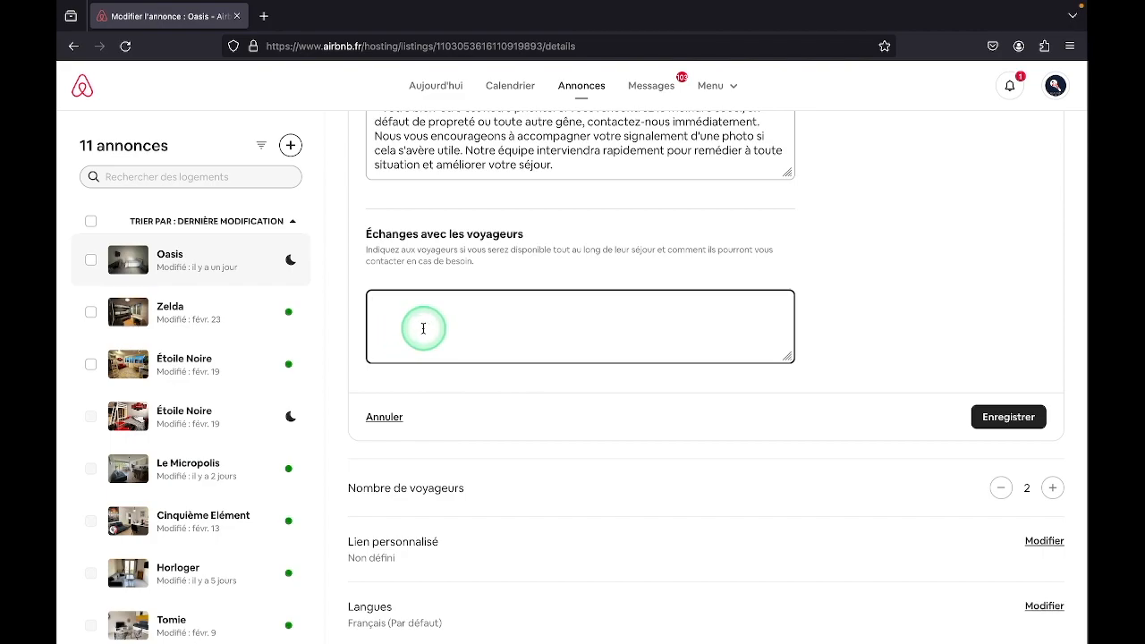
key("ctrl+v")
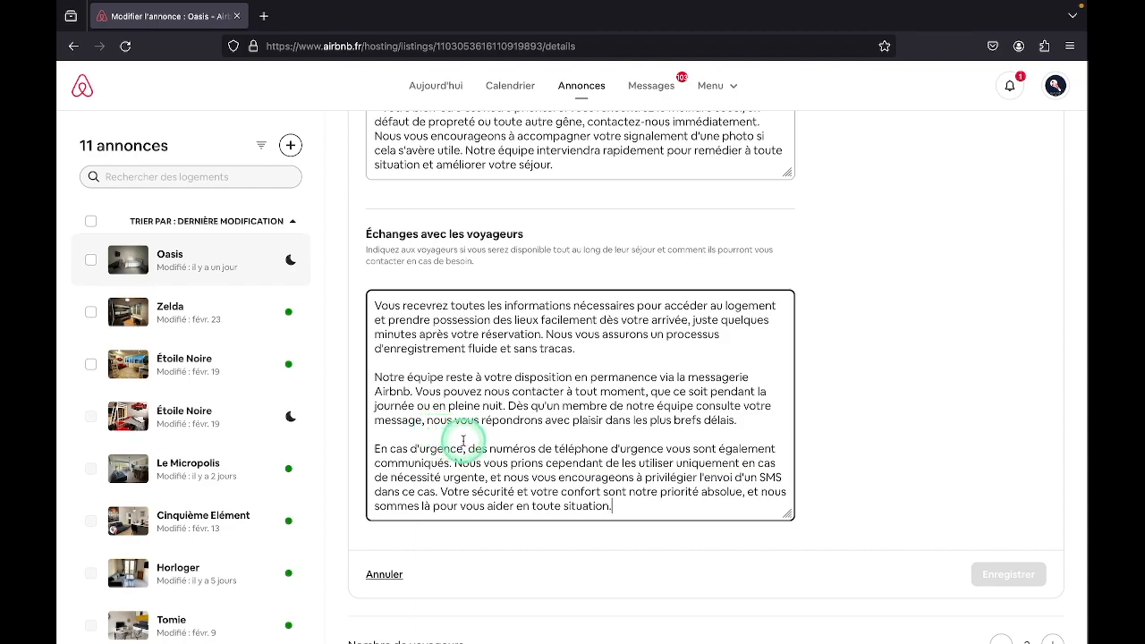
Review the Échanges avec les voyageurs text of the Oasis listing and save the description sections
scroll(464, 440, "down", 1)
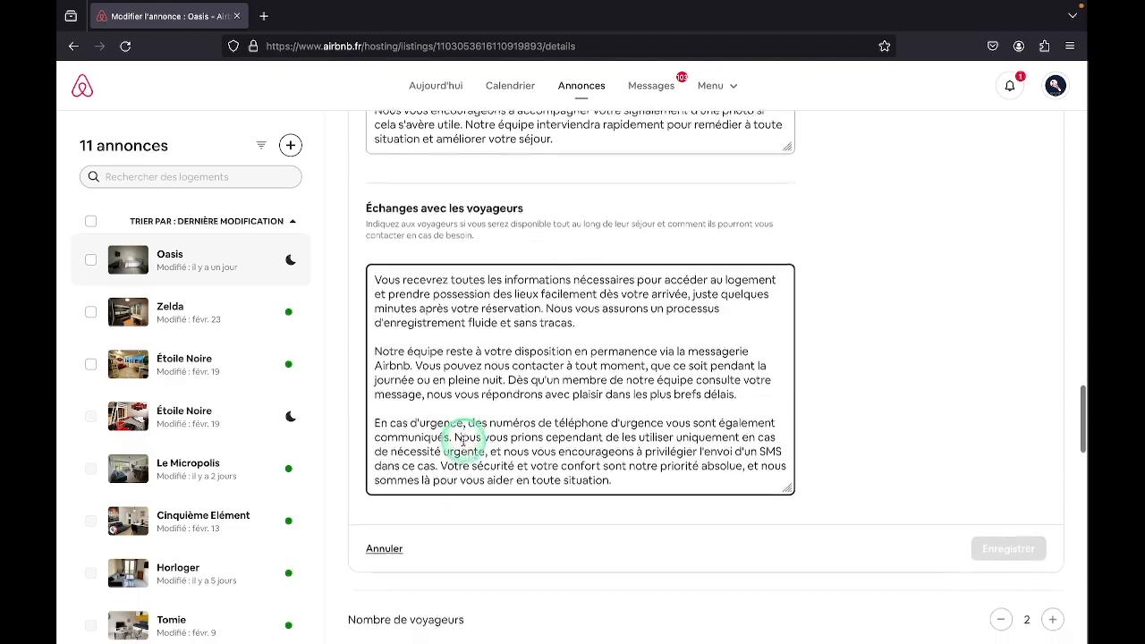
scroll(463, 440, "down", 1)
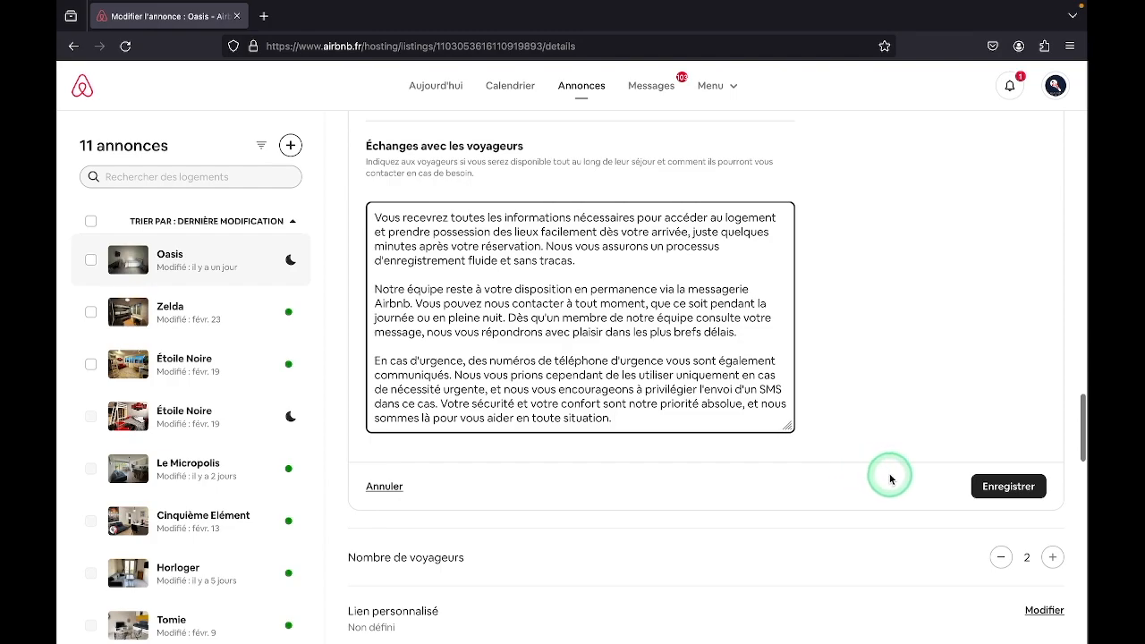
left_click(988, 496)
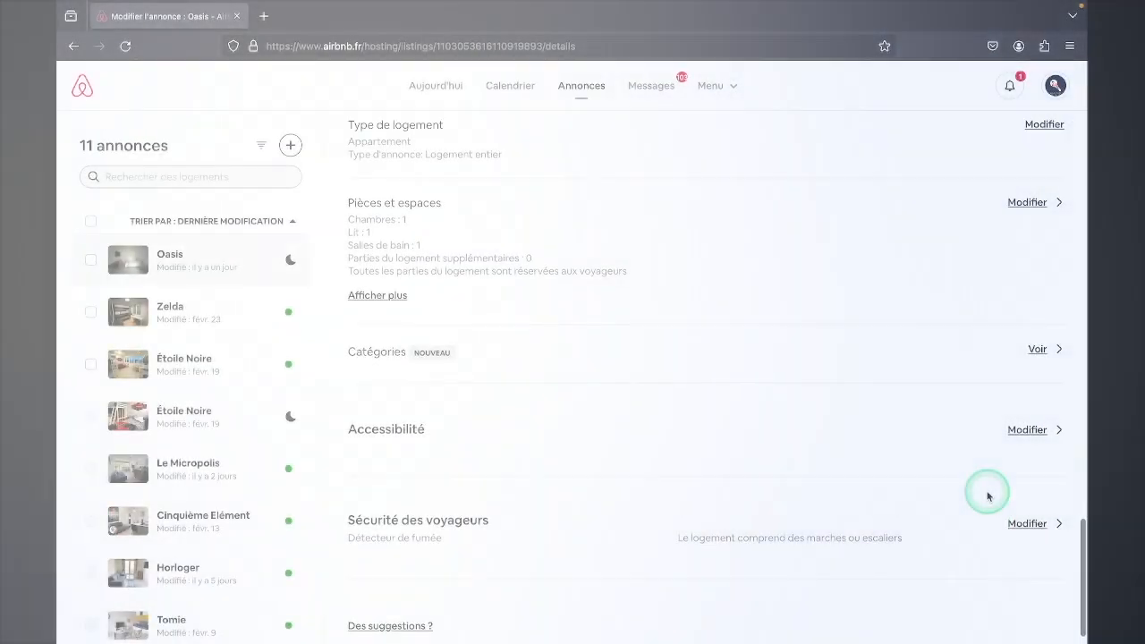
Open the Description du quartier field in the Adresse section of the Oasis listing for editing
scroll(956, 474, "up", 15)
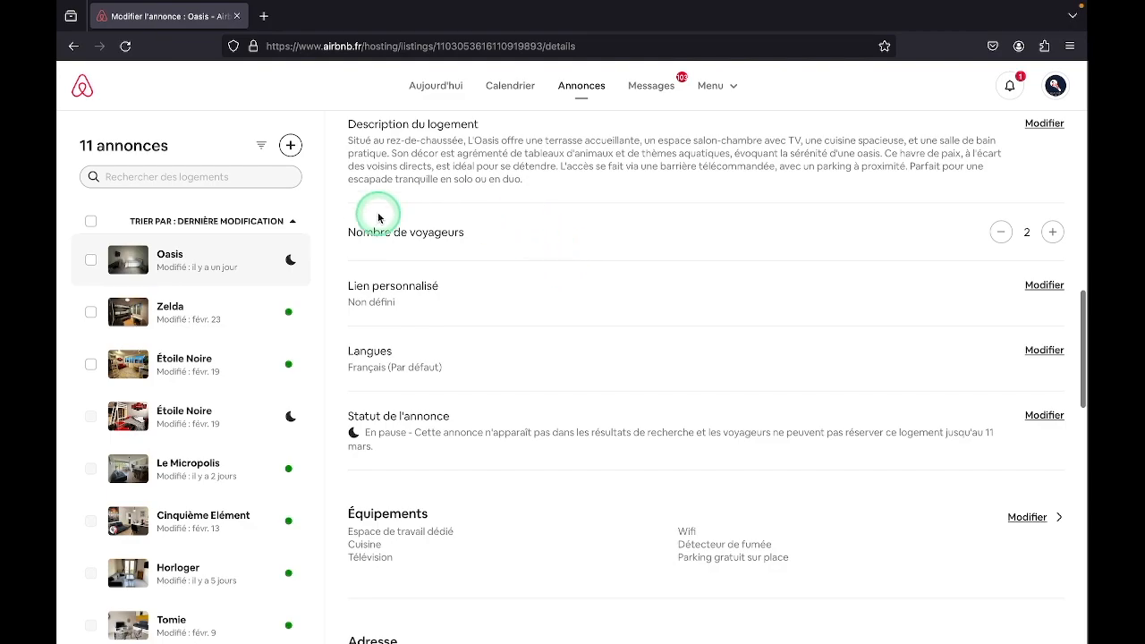
scroll(429, 338, "down", 2)
scroll(429, 339, "down", 6)
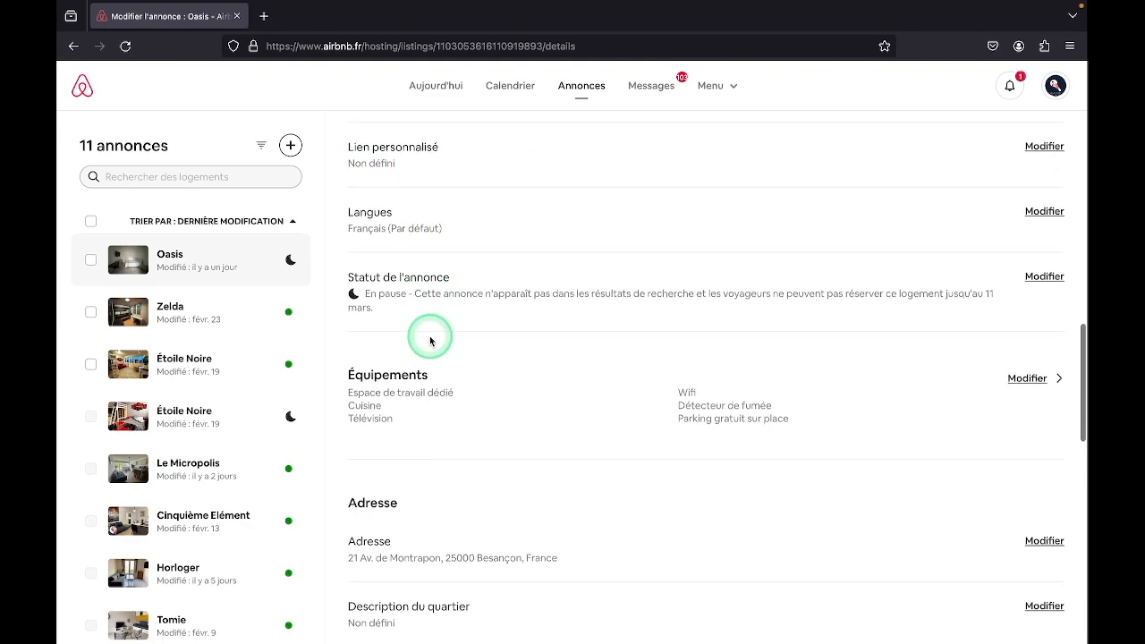
scroll(430, 341, "down", 1)
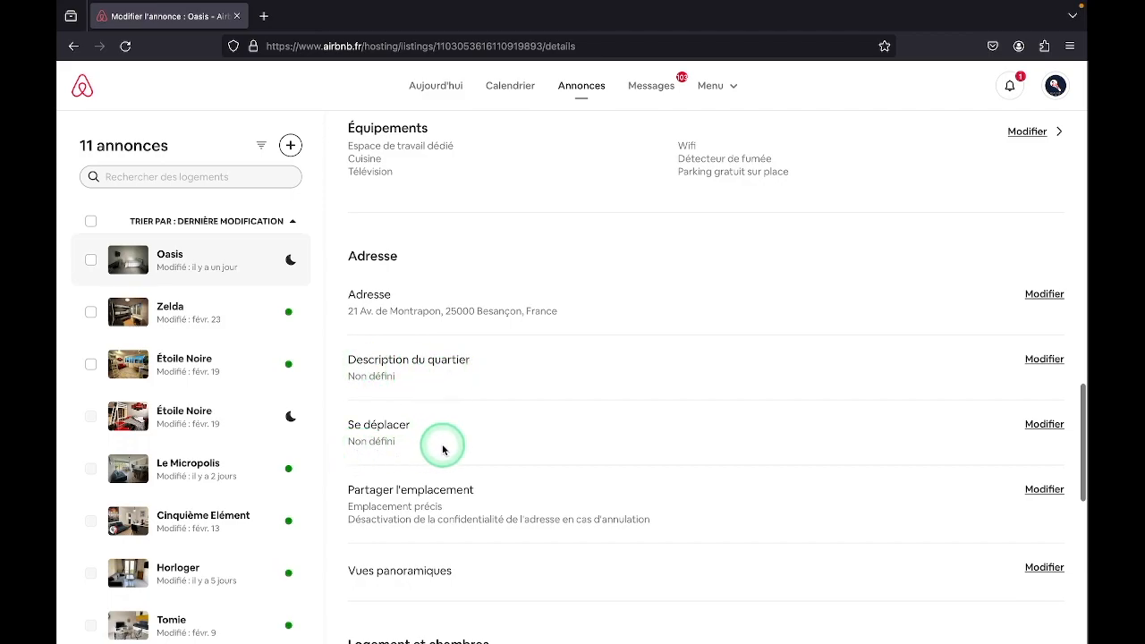
scroll(443, 449, "down", 3)
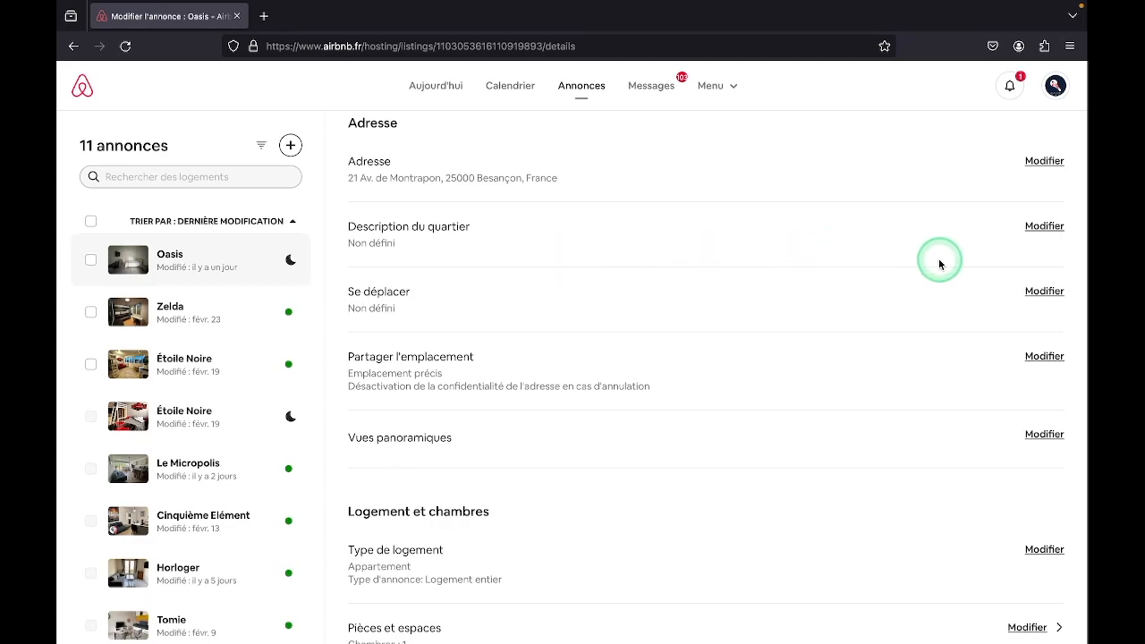
left_click(1038, 229)
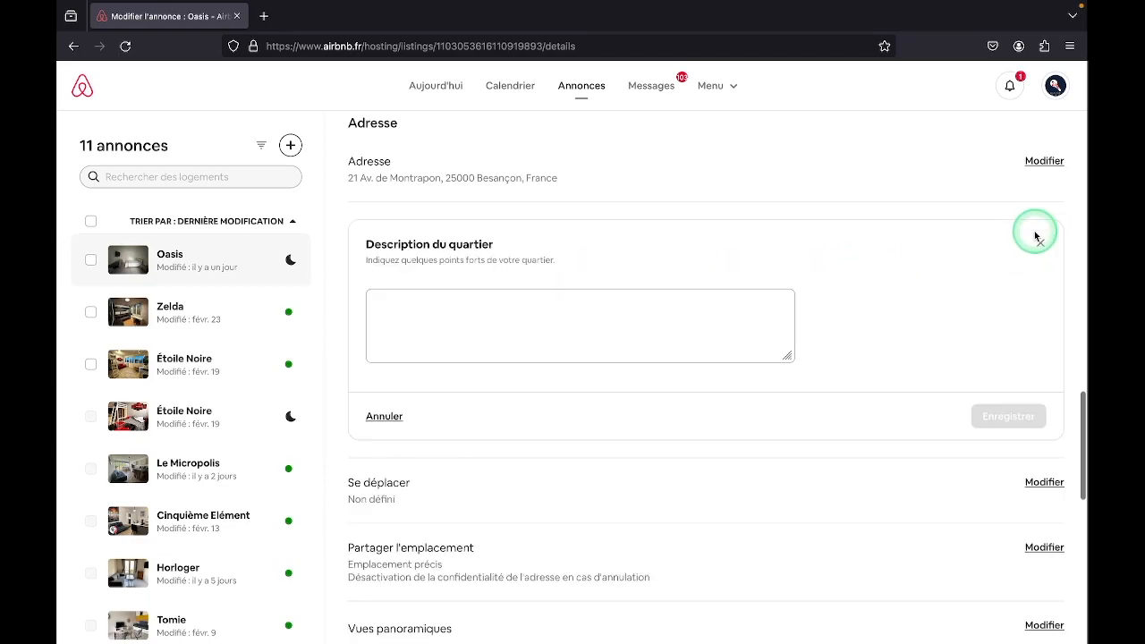
left_click(406, 315)
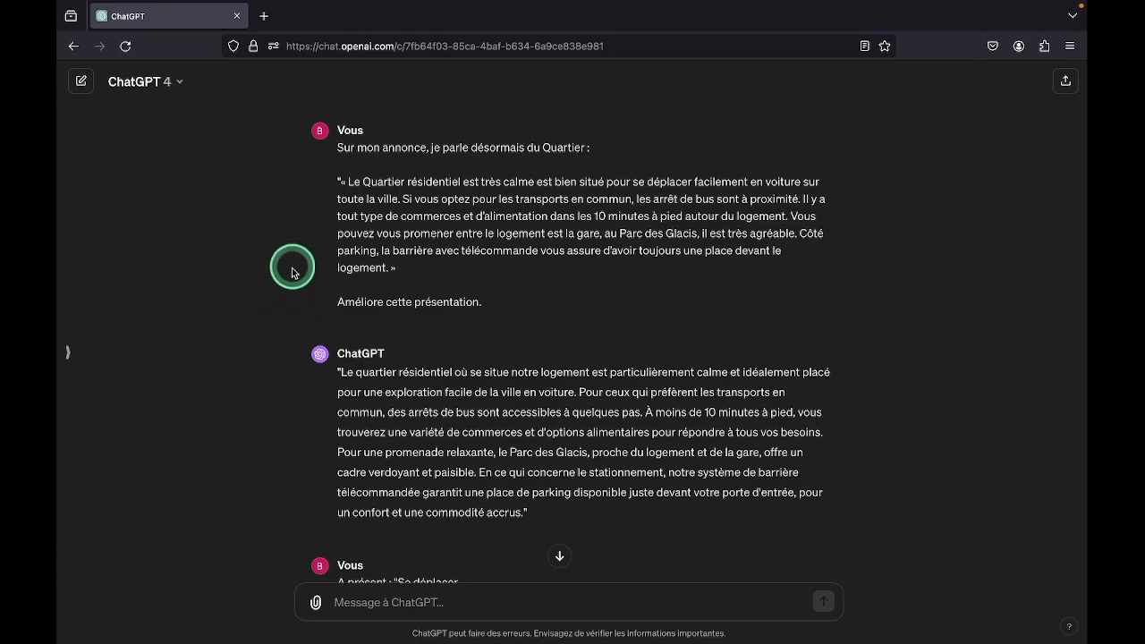
Switch to ChatGPT and review the prompt that presents the Quartier and asks "Améliore cette présentation."
triple_click(346, 156)
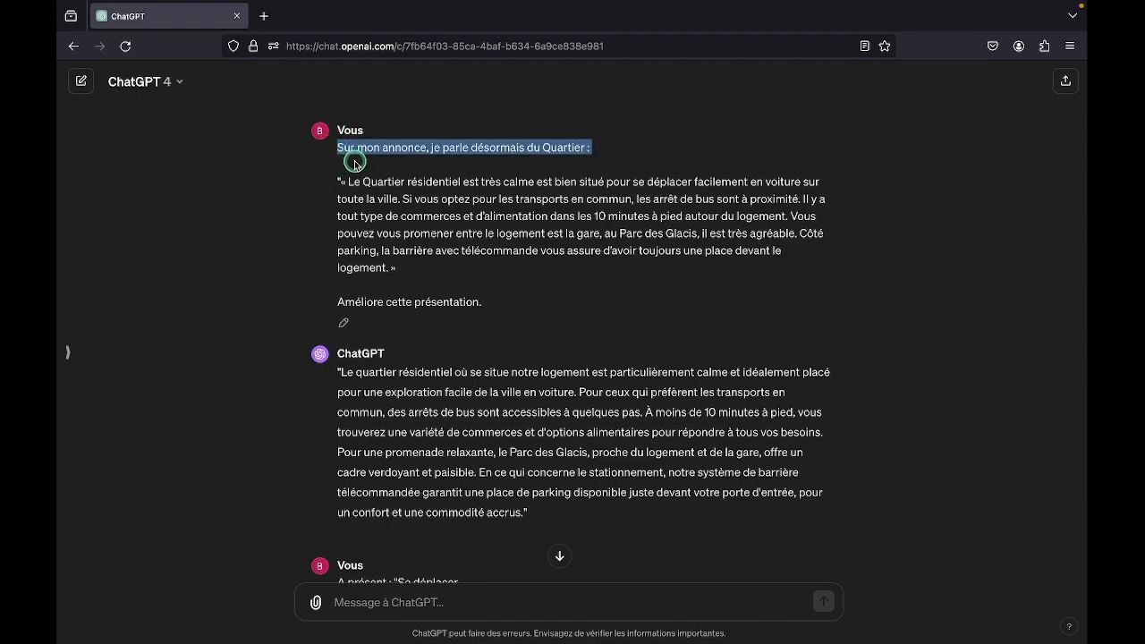
left_click_drag(361, 170, 418, 263)
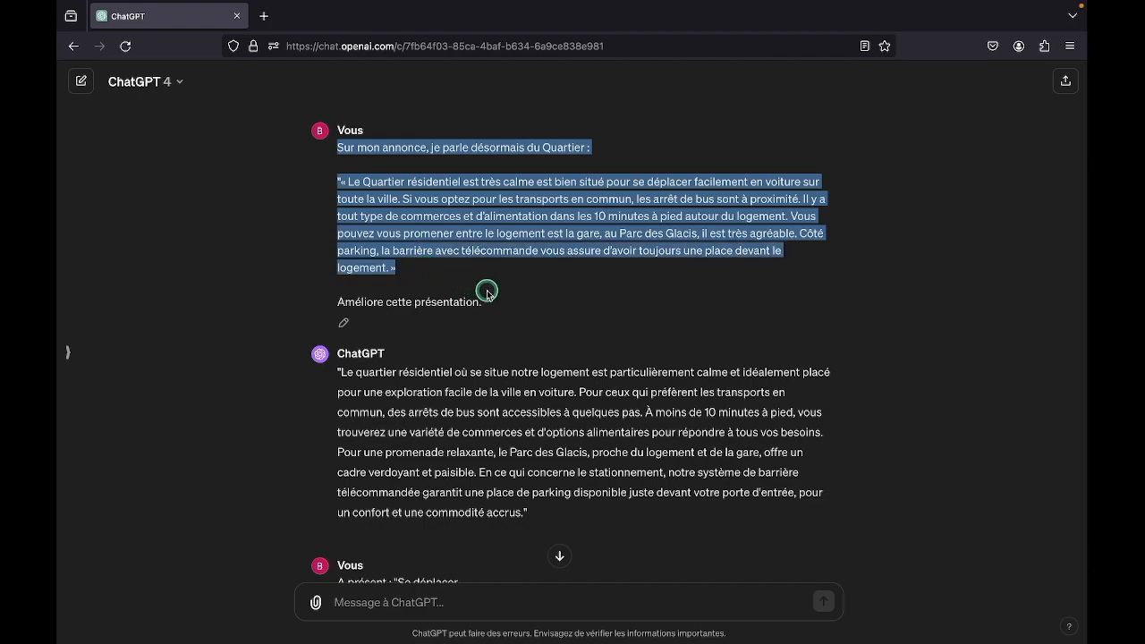
left_click_drag(487, 293, 497, 296)
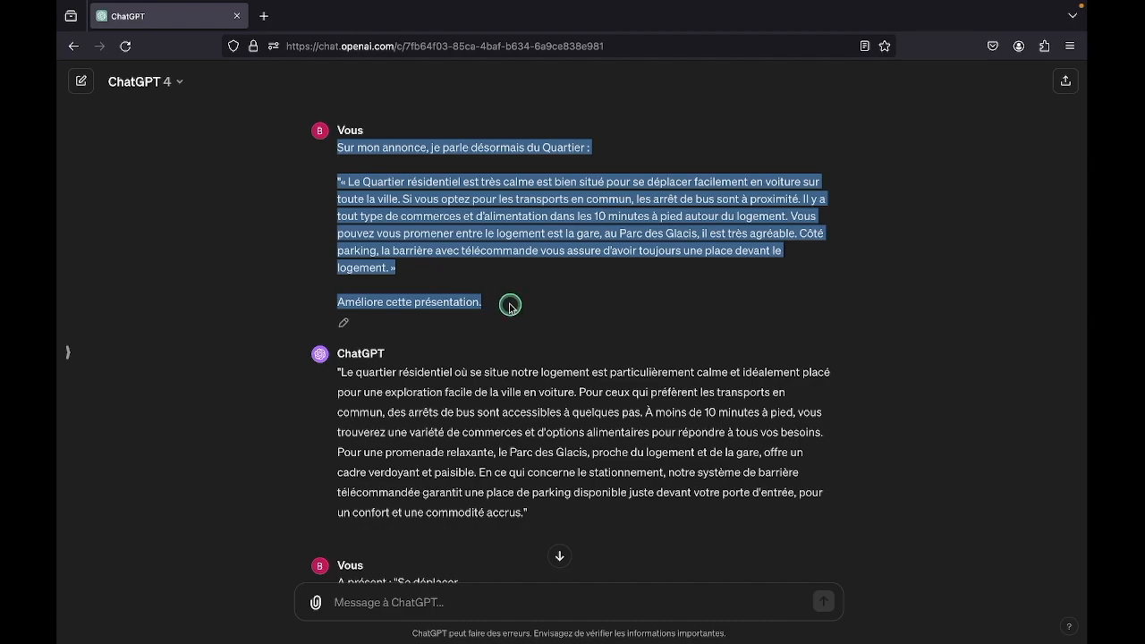
left_click_drag(510, 307, 510, 309)
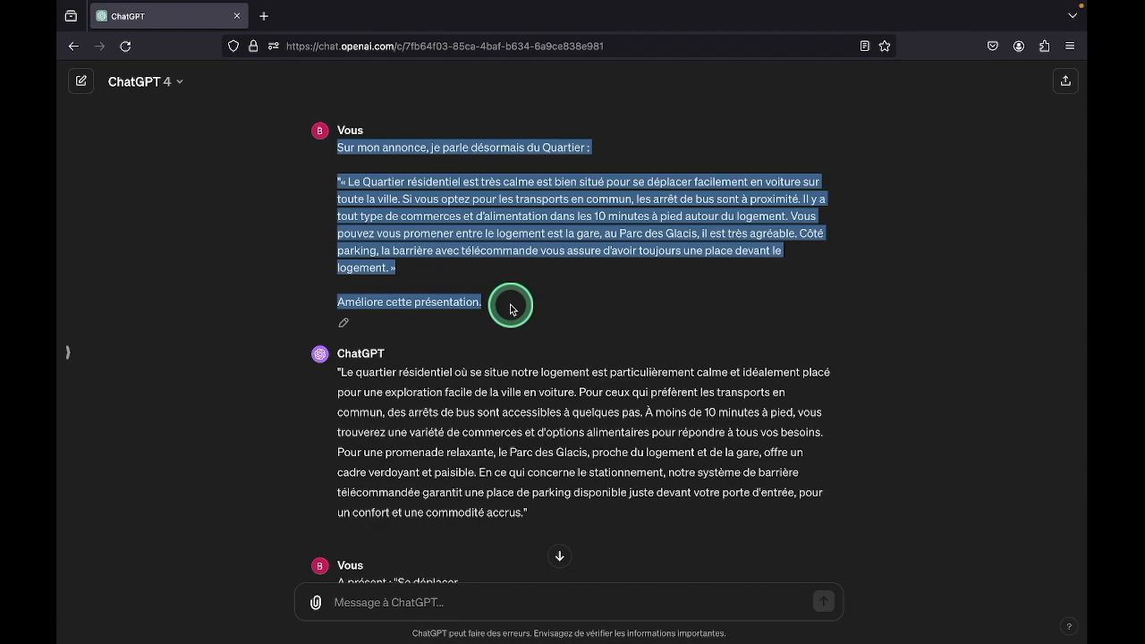
left_click(511, 309)
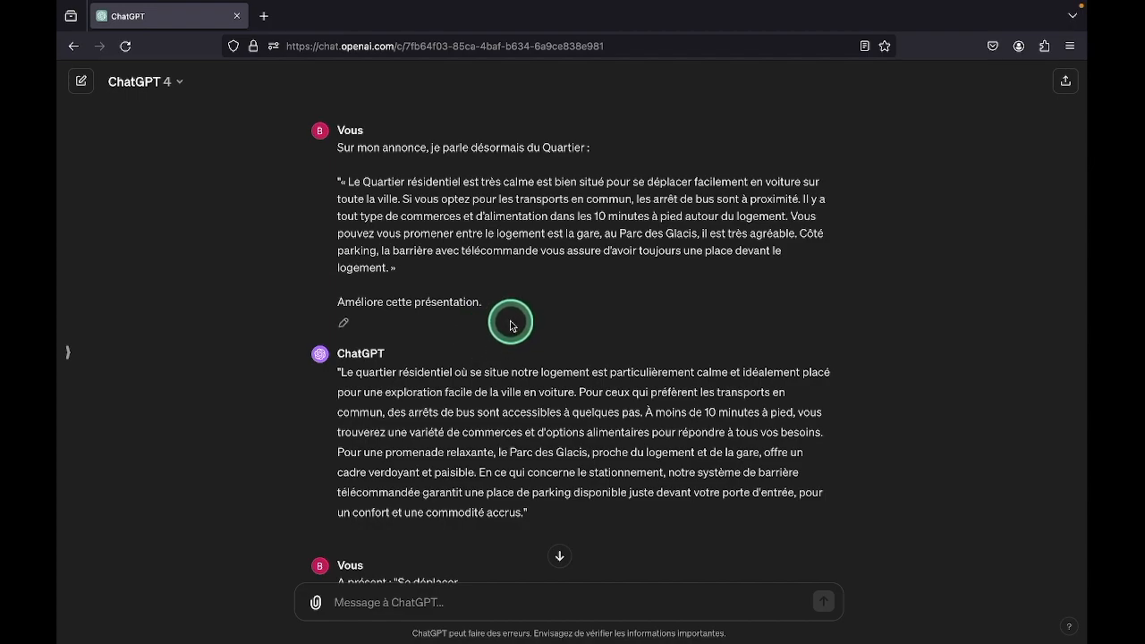
Copy ChatGPT's improved neighbourhood text, without its quotation marks, into the Airbnb listing's Description du quartier field
scroll(491, 331, "down", 3)
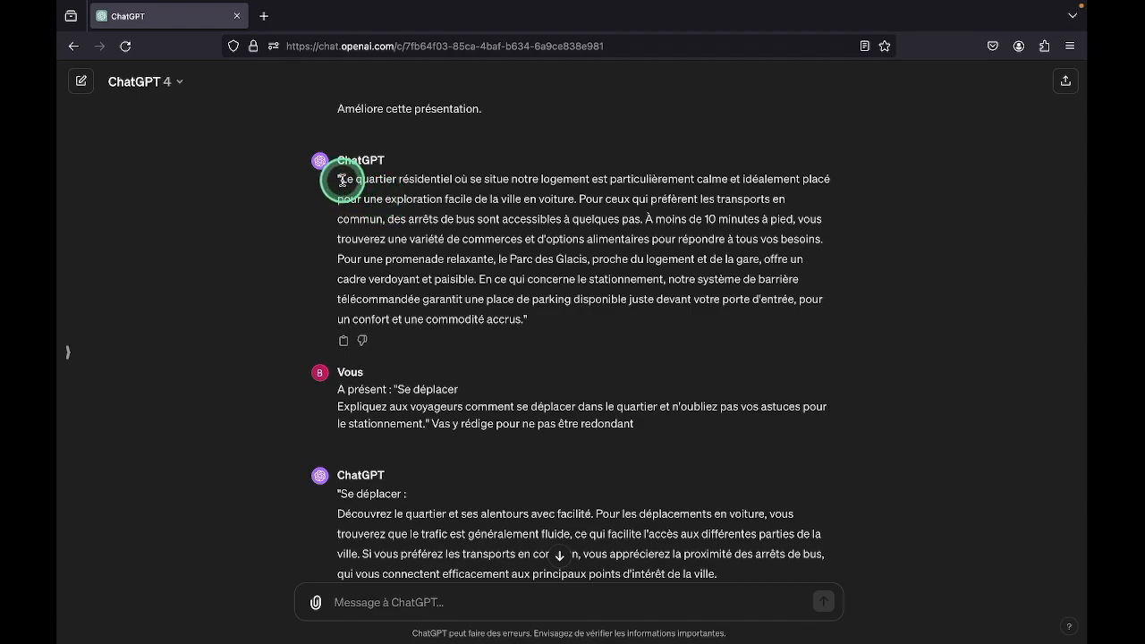
left_click_drag(341, 180, 526, 319)
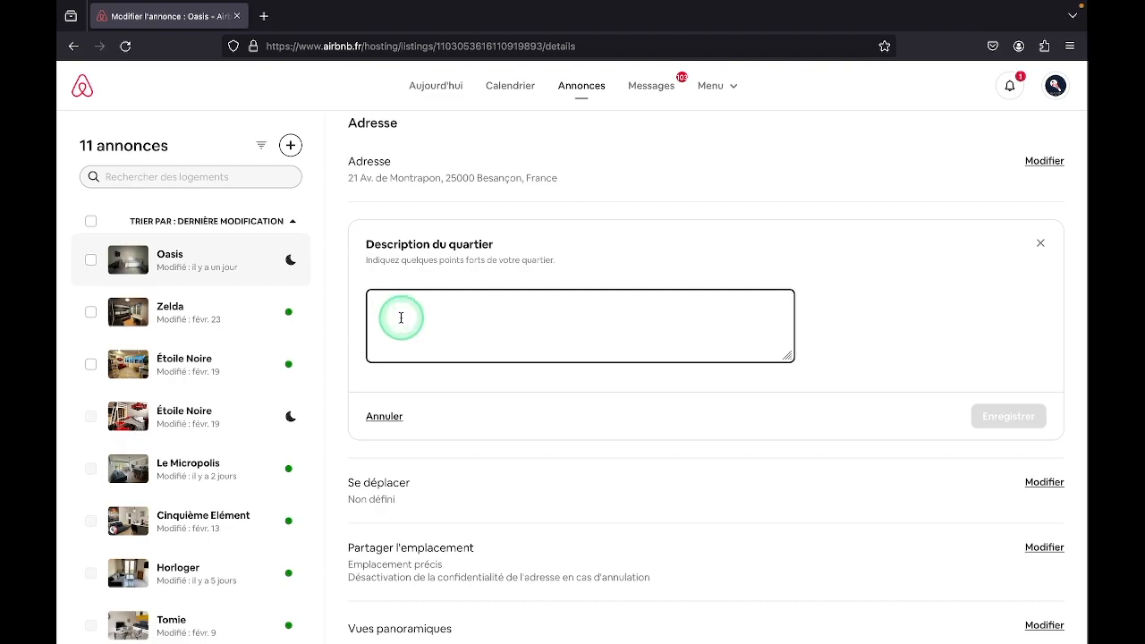
type("Le quartier résidentiel où se situe notre logement est particulièrement calme et idéalement placé pour une exploration facile de la ville en voiture. Pour ceux qui préfèrent les transports en commun, des arrêts de bus sont accessibles à quelques pas. À moins de 10 minutes à pied, vous trouverez une variété de commerces et d'options alimentaires pour répondre à tous vos besoins. Pour une promenade relaxante, le Parc des Glacis, proche du logement et de la gare, offre un cadre verdoyant et paisible. En ce qui concerne le stationnement, notre système de barrière télécommandée garantit une place de parking disponible juste devant votre porte d'entrée, pour un confort et une commodité accrus.")
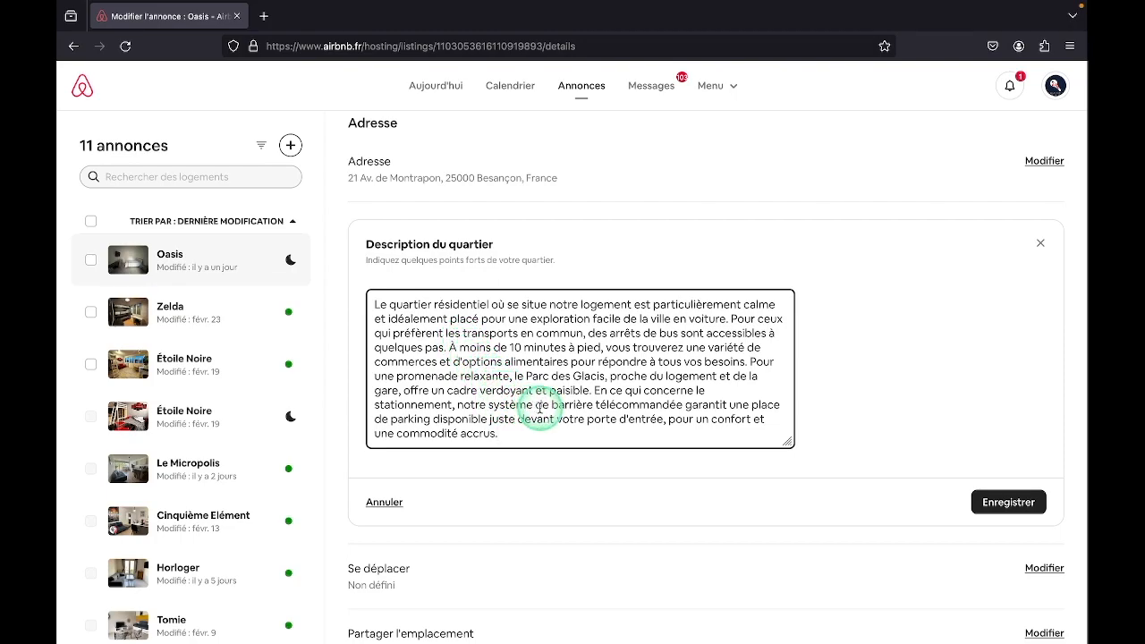
Change the parking wording in Description du quartier to the plural "des places de parking disponibles" and save the field
double_click(755, 405)
type("de")
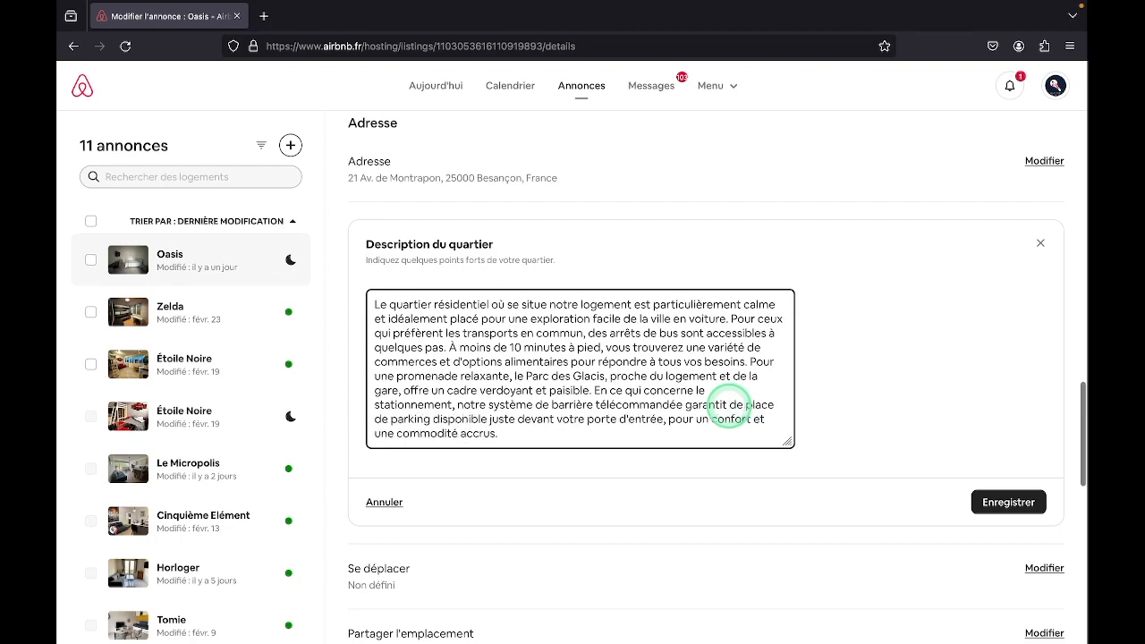
type("s")
left_click(778, 405)
type("s")
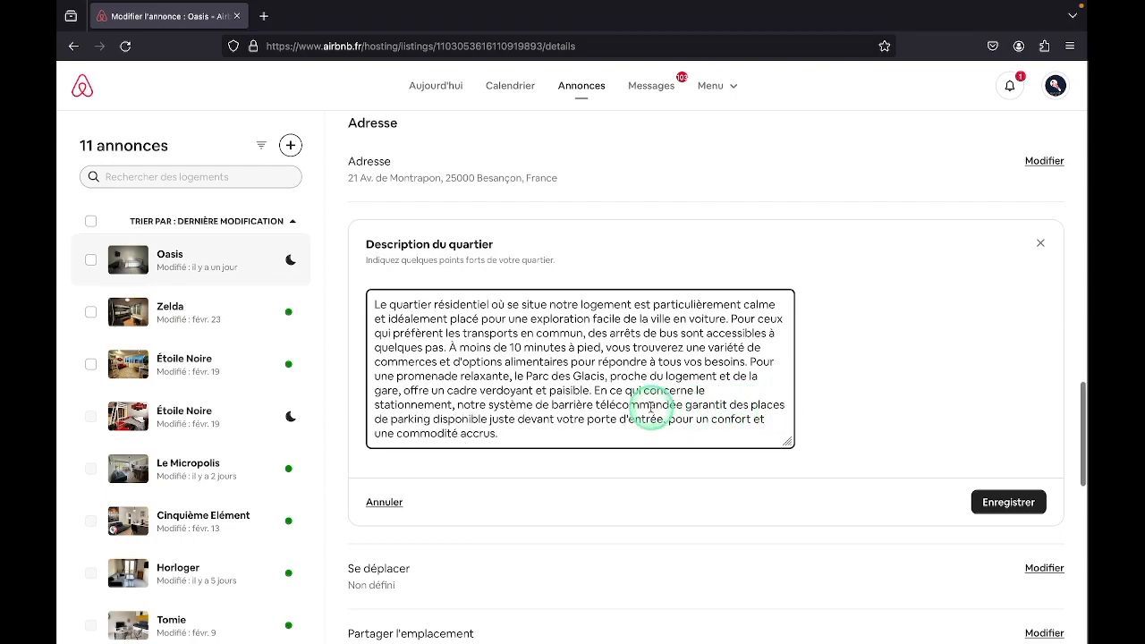
left_click(487, 419)
type("s")
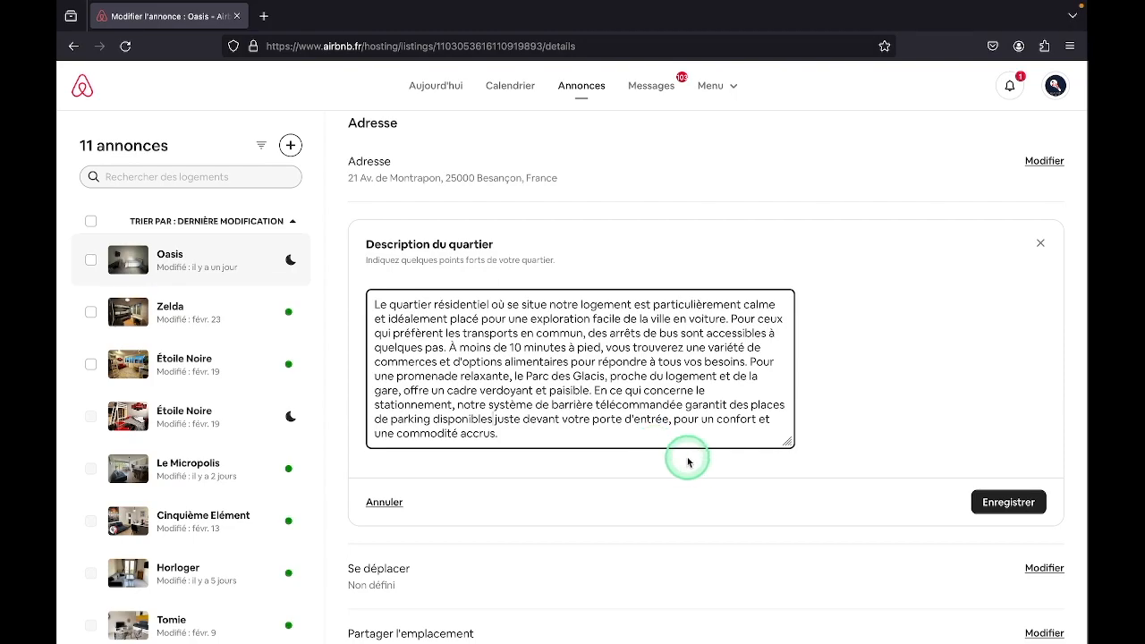
left_click(989, 509)
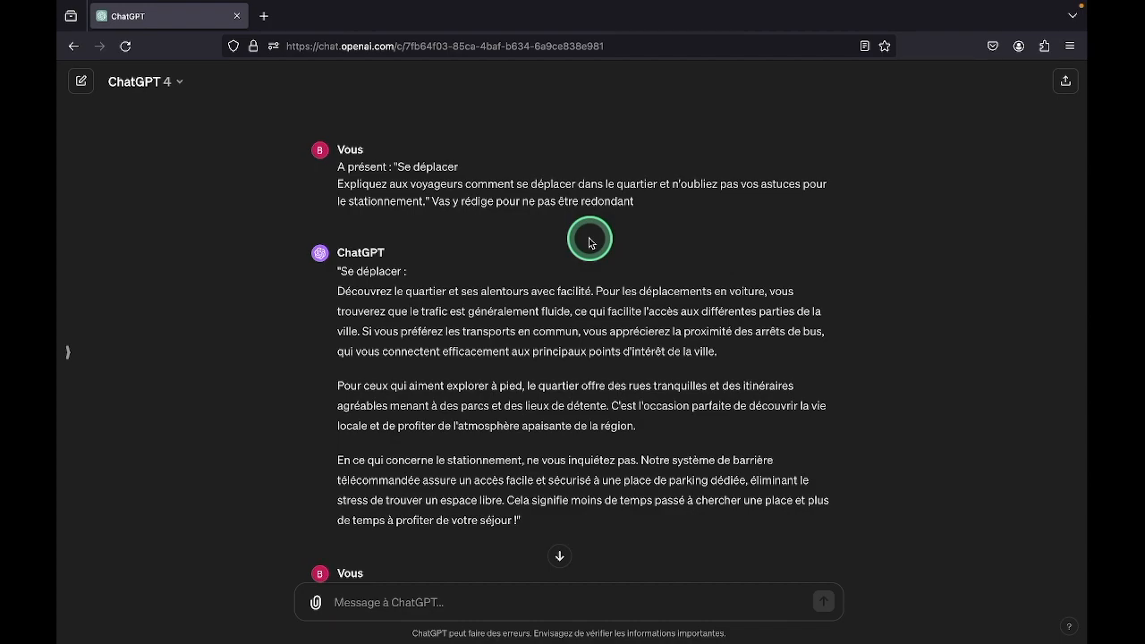
Copy ChatGPT's whole "Se déplacer" answer, without its quotation marks, into the Airbnb listing's Se déplacer field
scroll(589, 243, "down", 3)
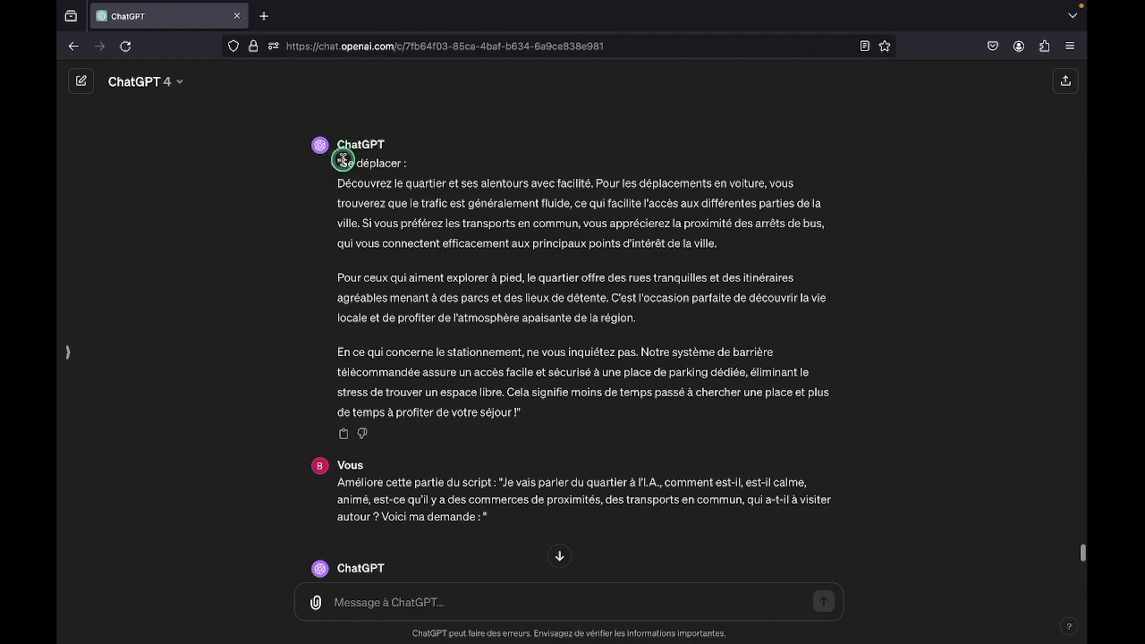
left_click_drag(343, 161, 511, 408)
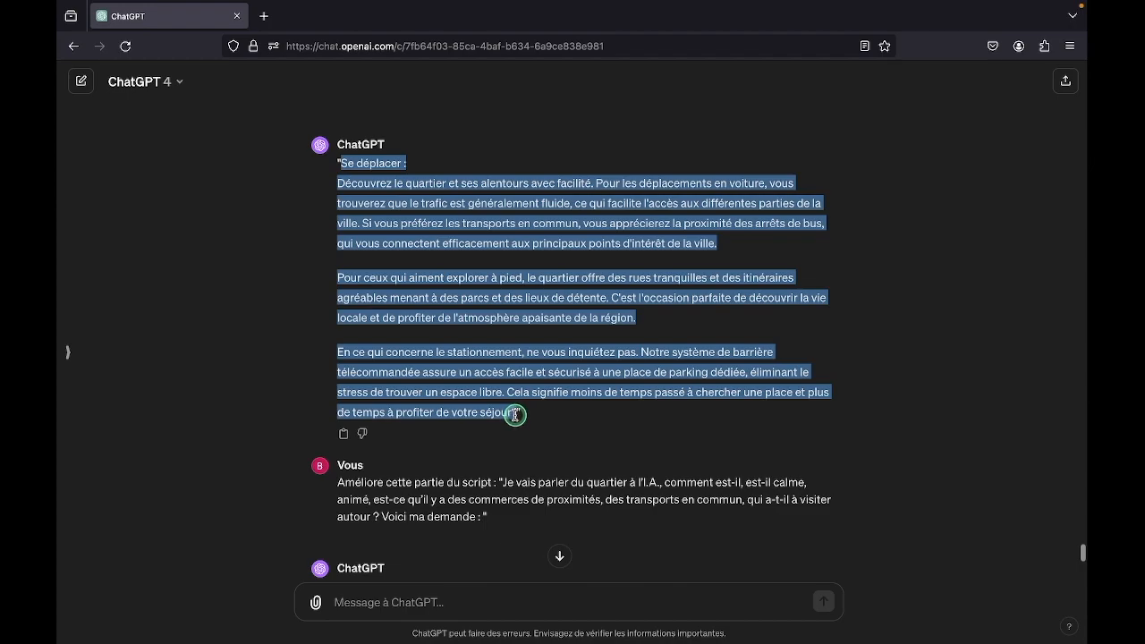
left_click_drag(516, 415, 516, 415)
key("ctrl+c")
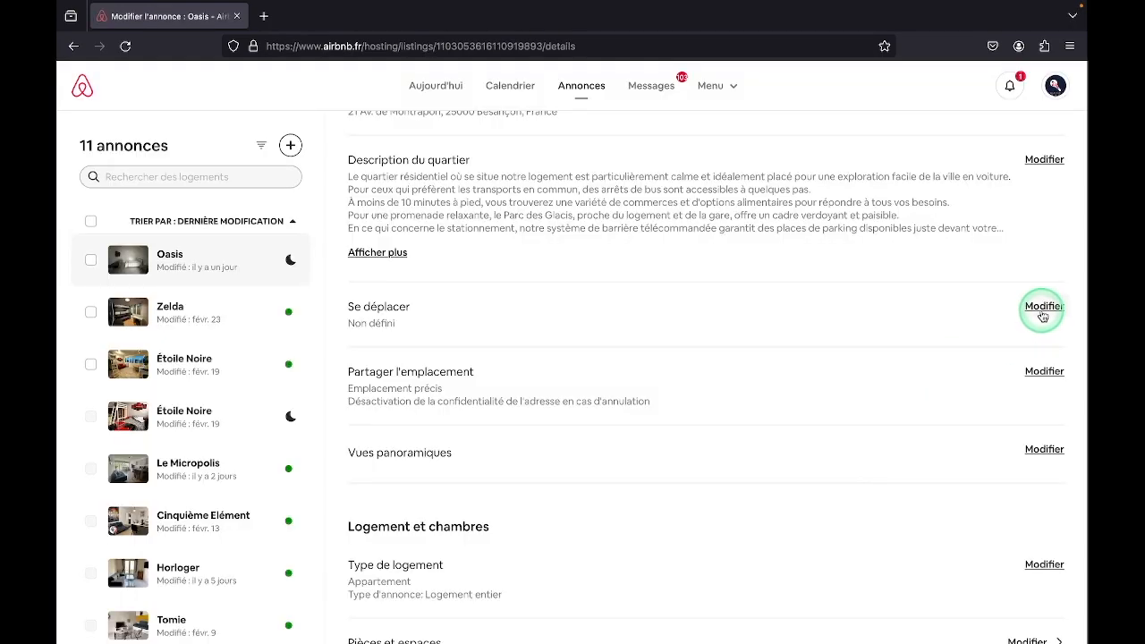
left_click(1044, 307)
left_click(469, 408)
key("ctrl+v")
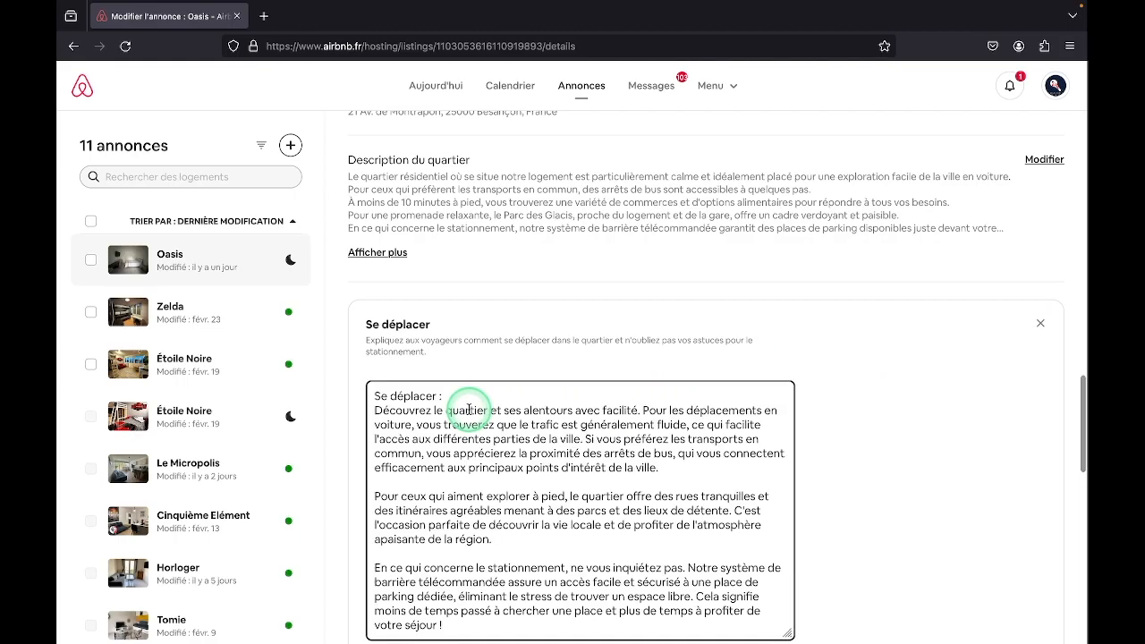
Remove the heading line "Se déplacer :" and its empty line from the Se déplacer text, and save the field
scroll(469, 409, "down", 2)
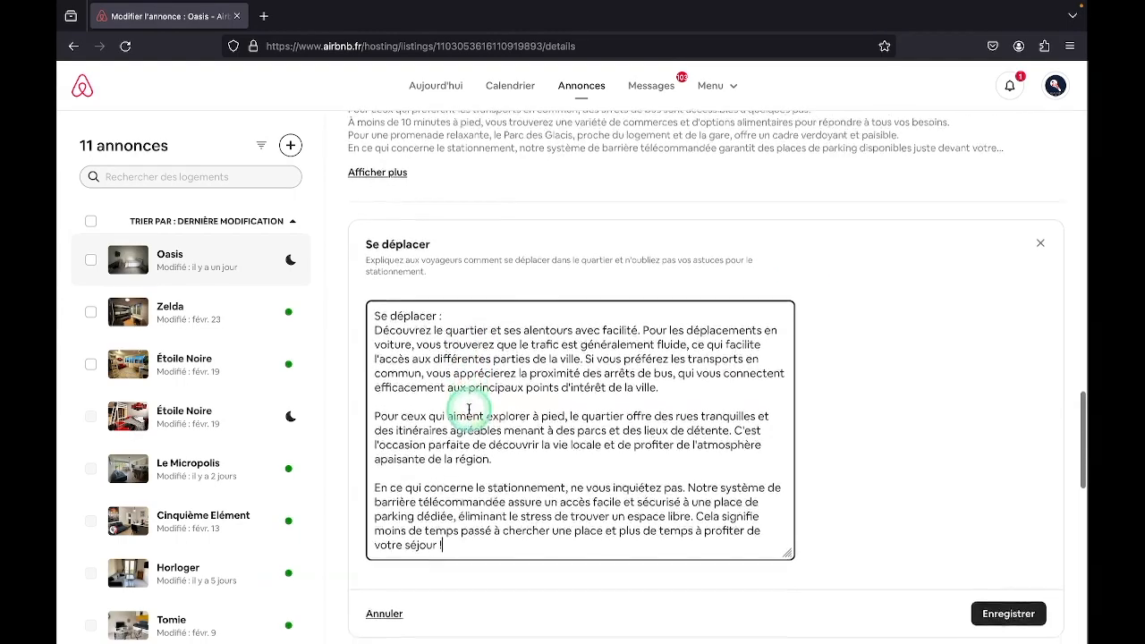
scroll(468, 409, "down", 1)
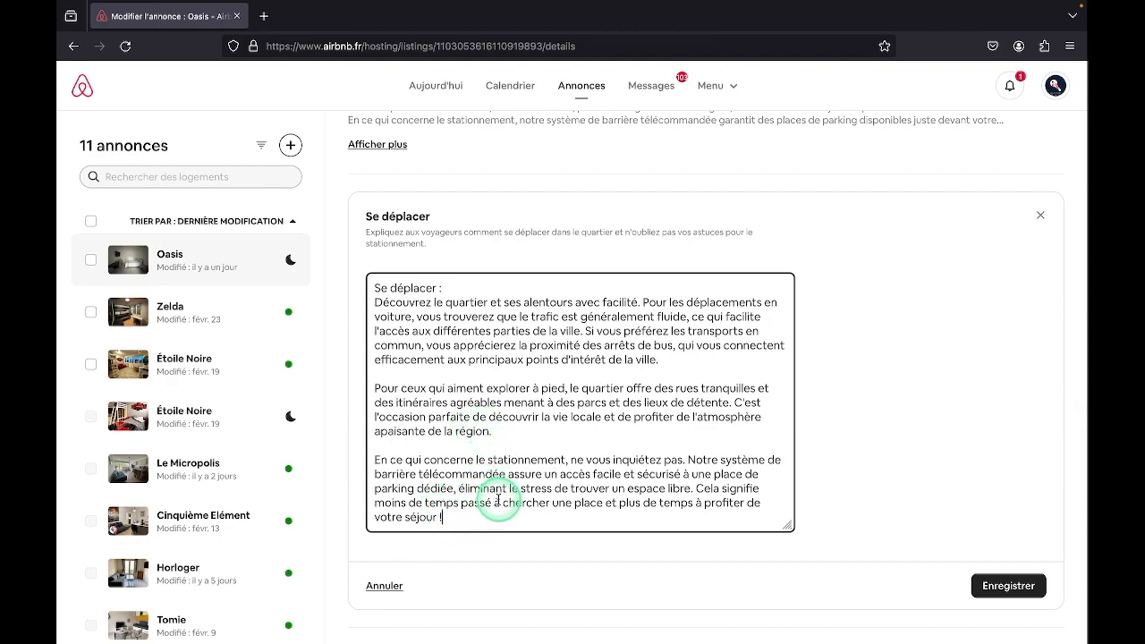
scroll(517, 523, "up", 1)
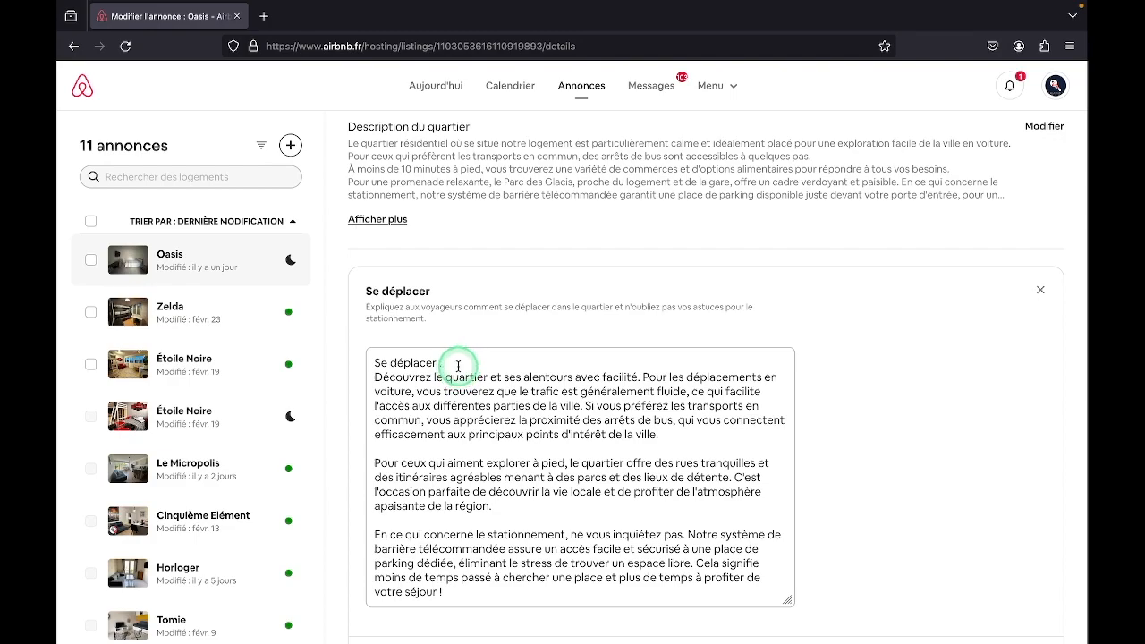
left_click_drag(456, 367, 391, 363)
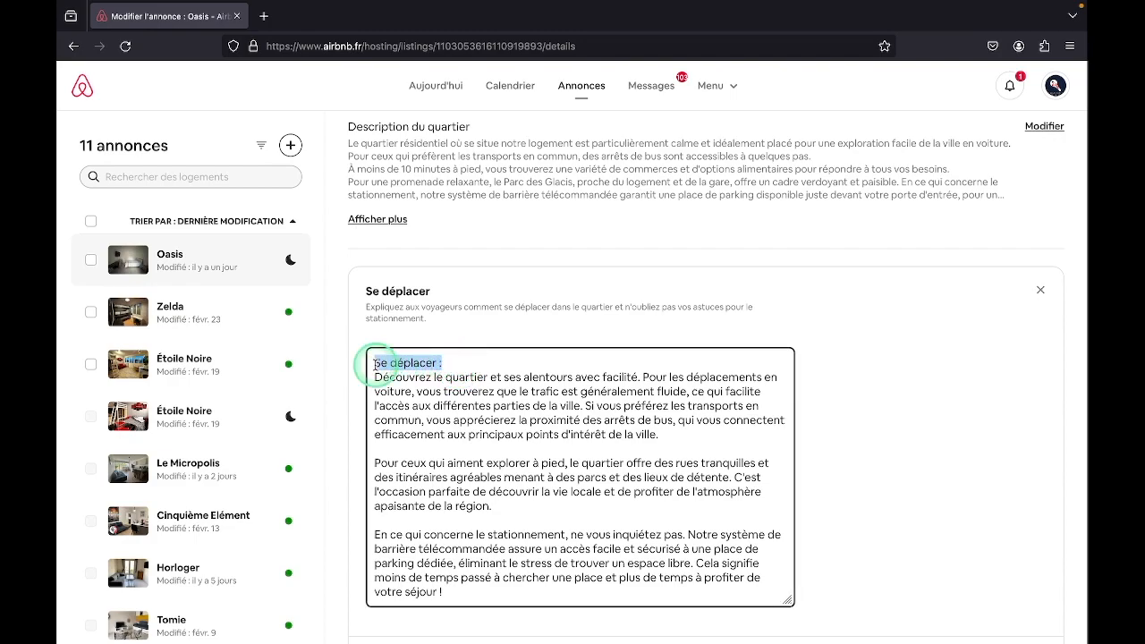
key("BackSpace")
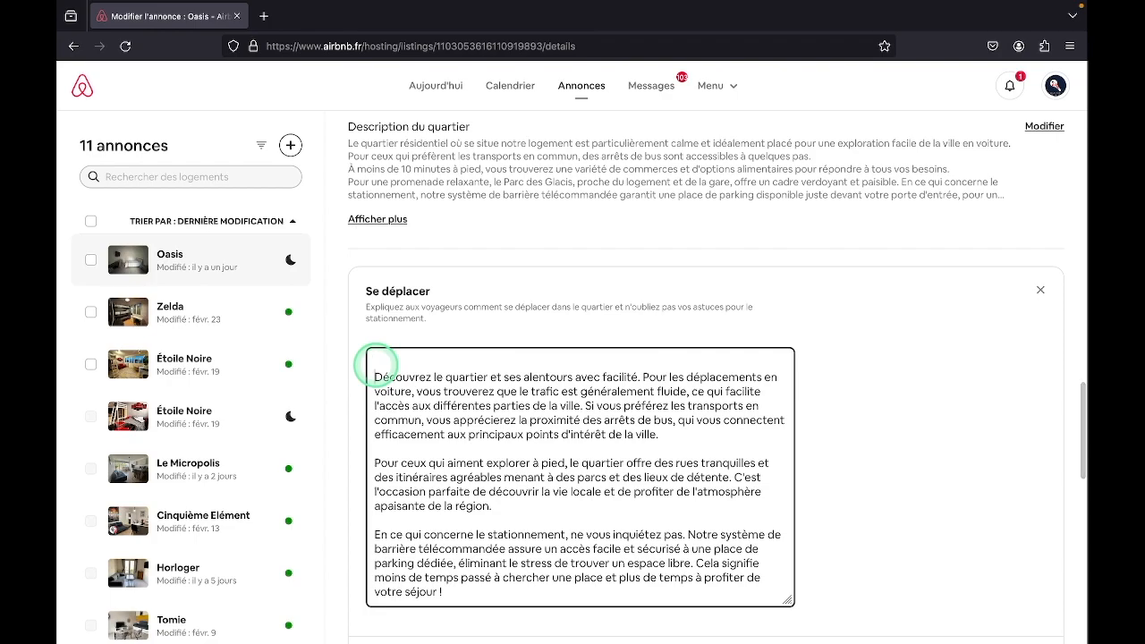
key("Delete")
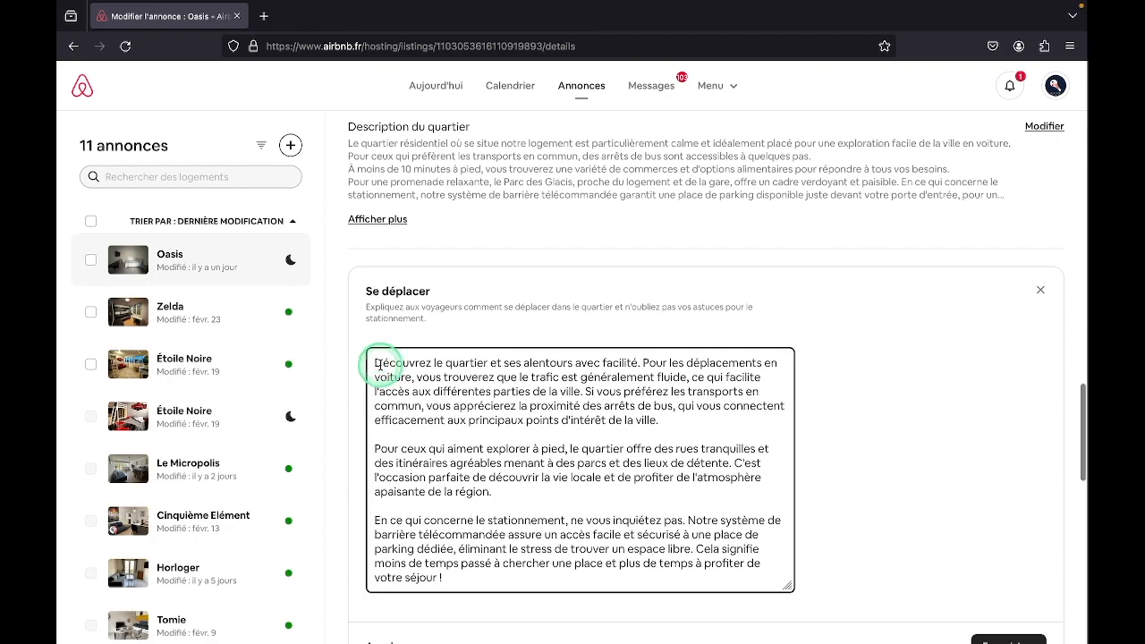
scroll(901, 526, "down", 1)
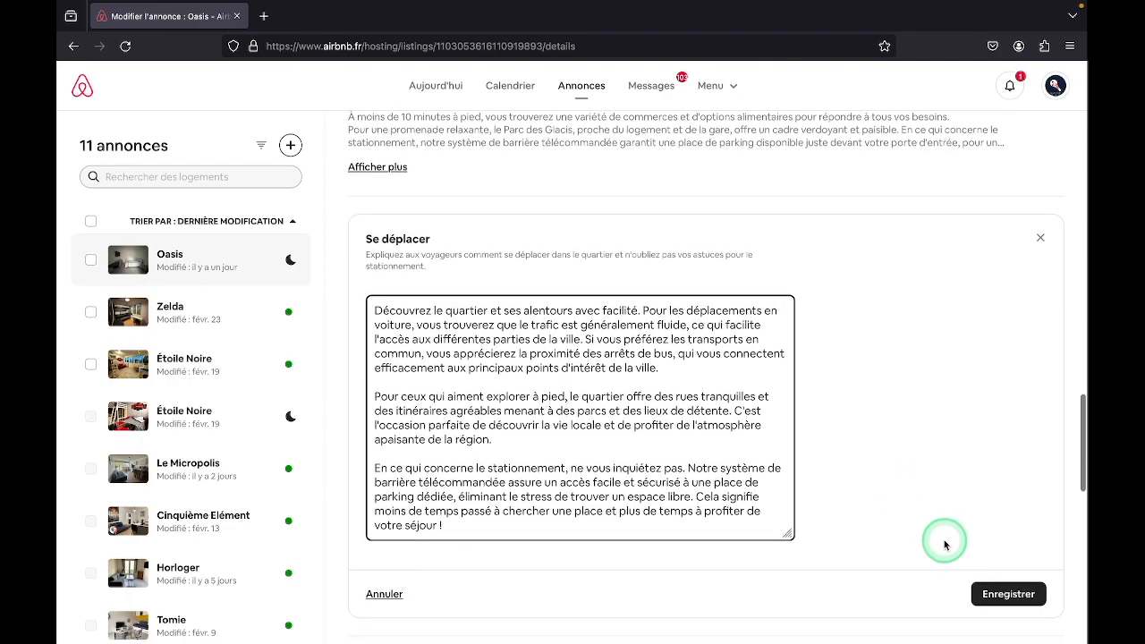
left_click(987, 592)
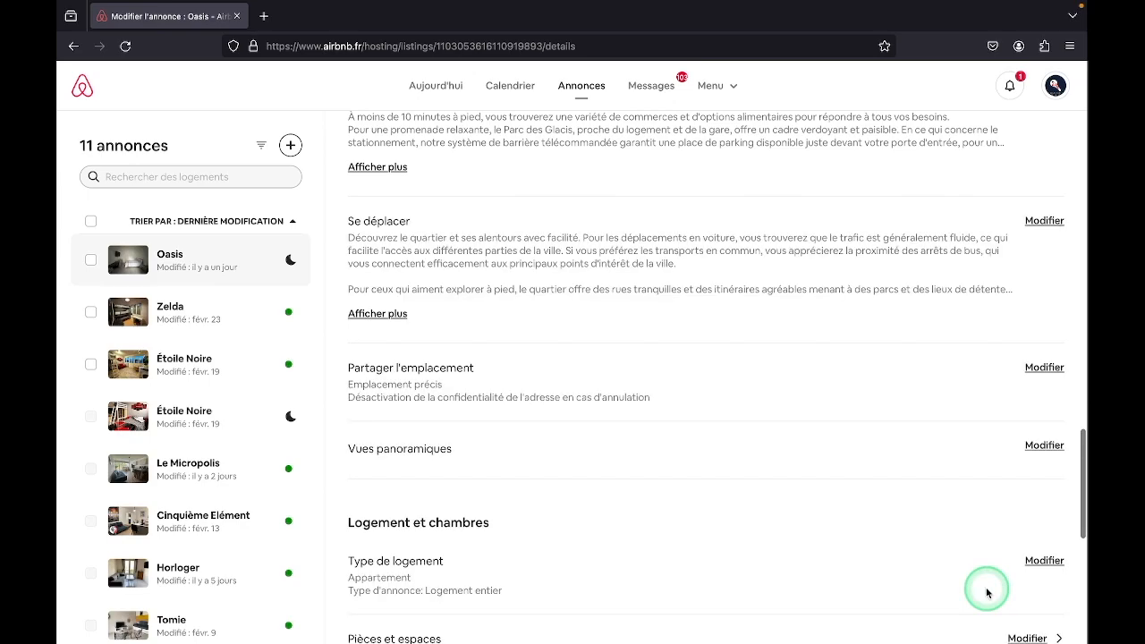
Delete the final parking sentence beginning "En ce qui concerne le stationnement" from Description du quartier and save the field
scroll(864, 369, "up", 3)
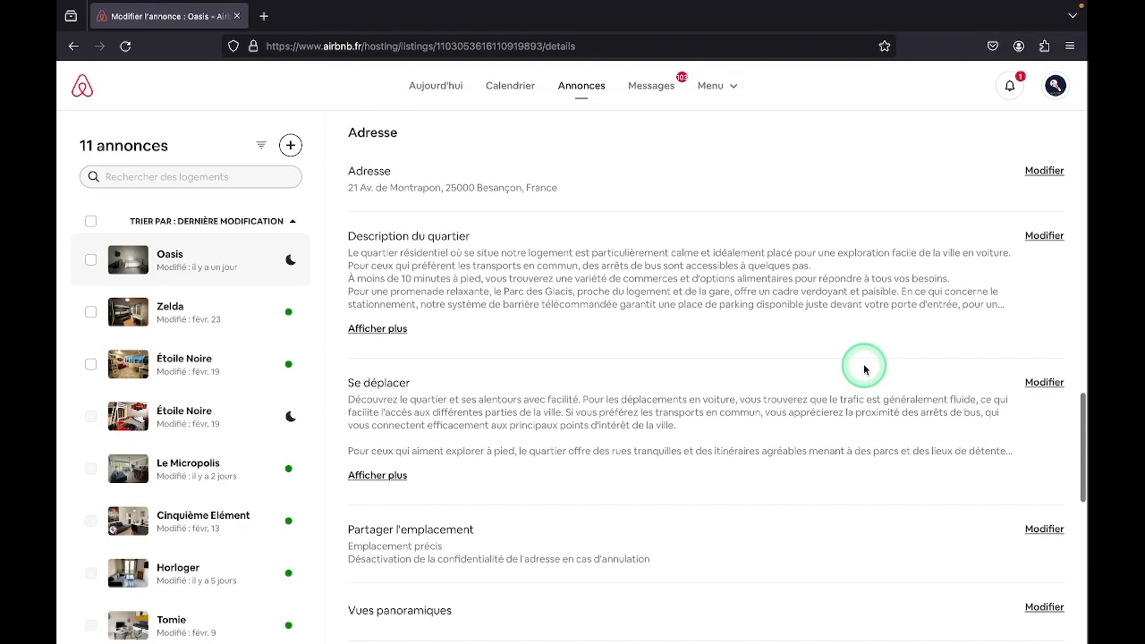
left_click(1037, 237)
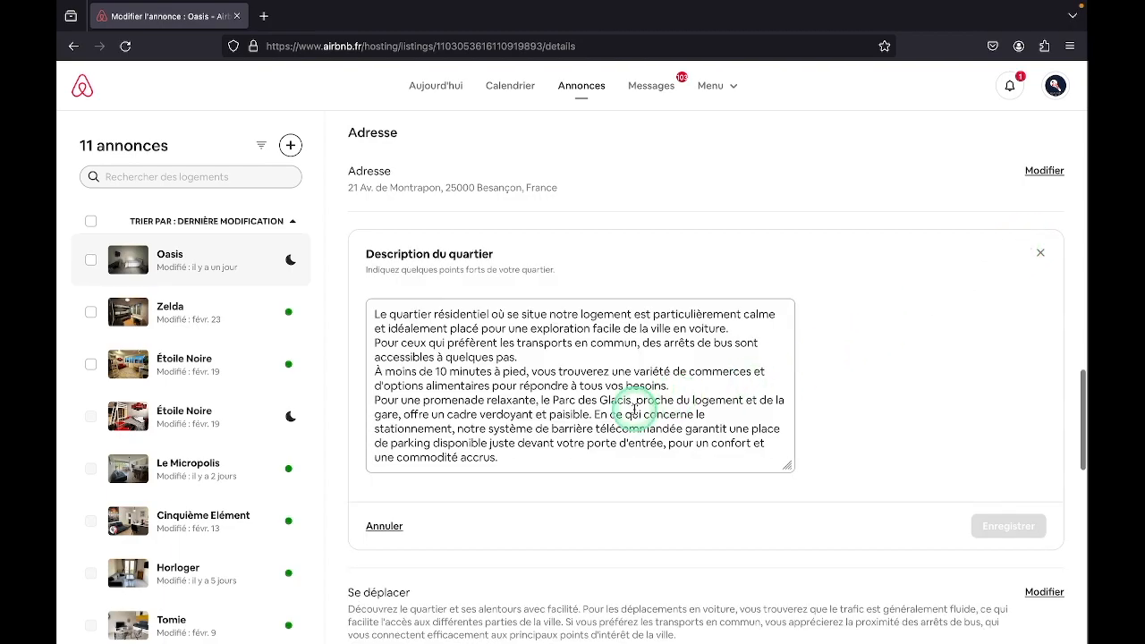
left_click_drag(594, 414, 595, 451)
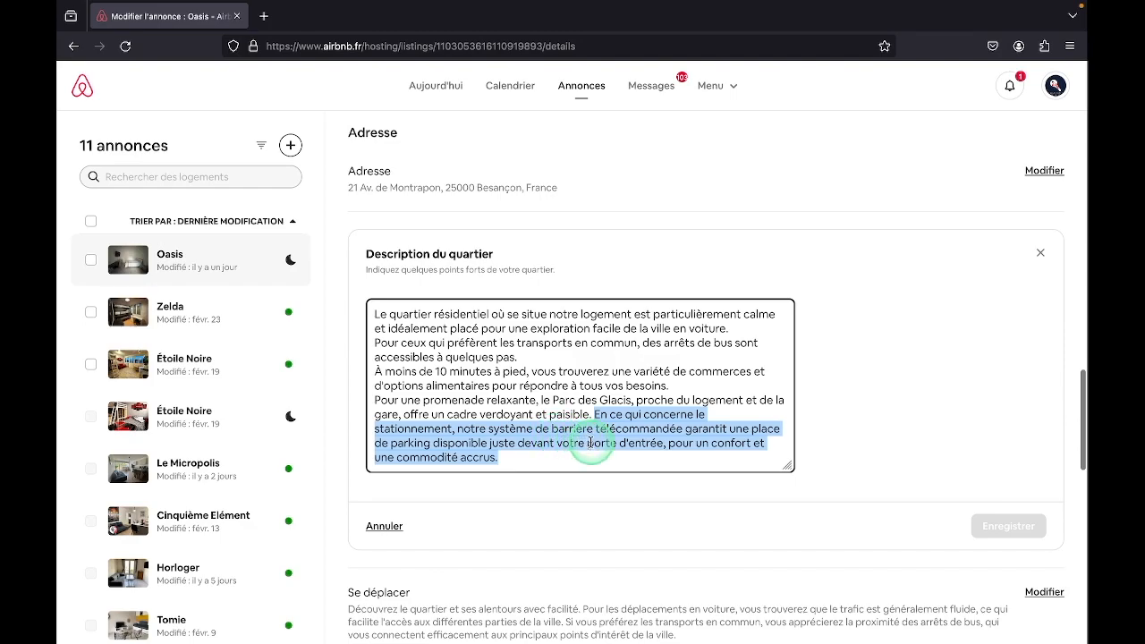
key("BackSpace")
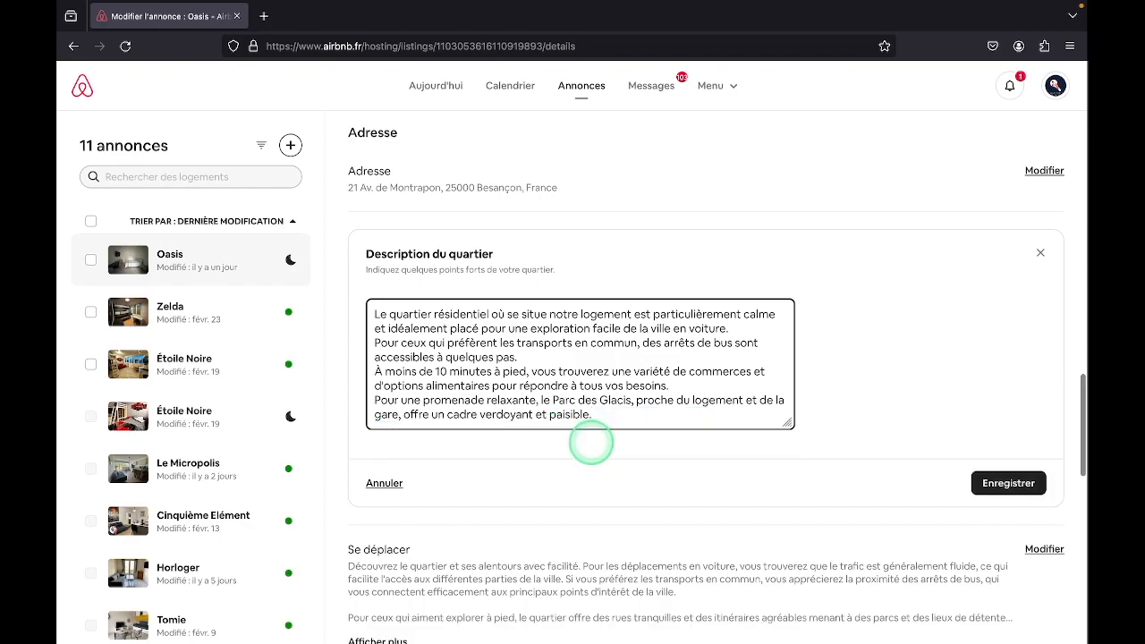
left_click(987, 483)
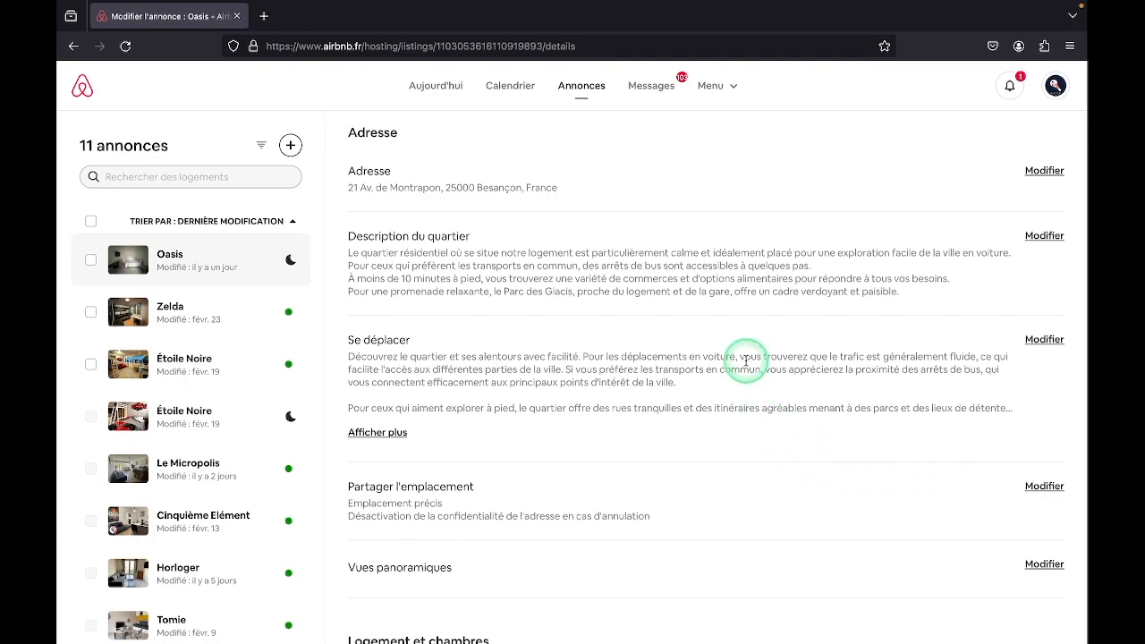
scroll(745, 362, "up", 5)
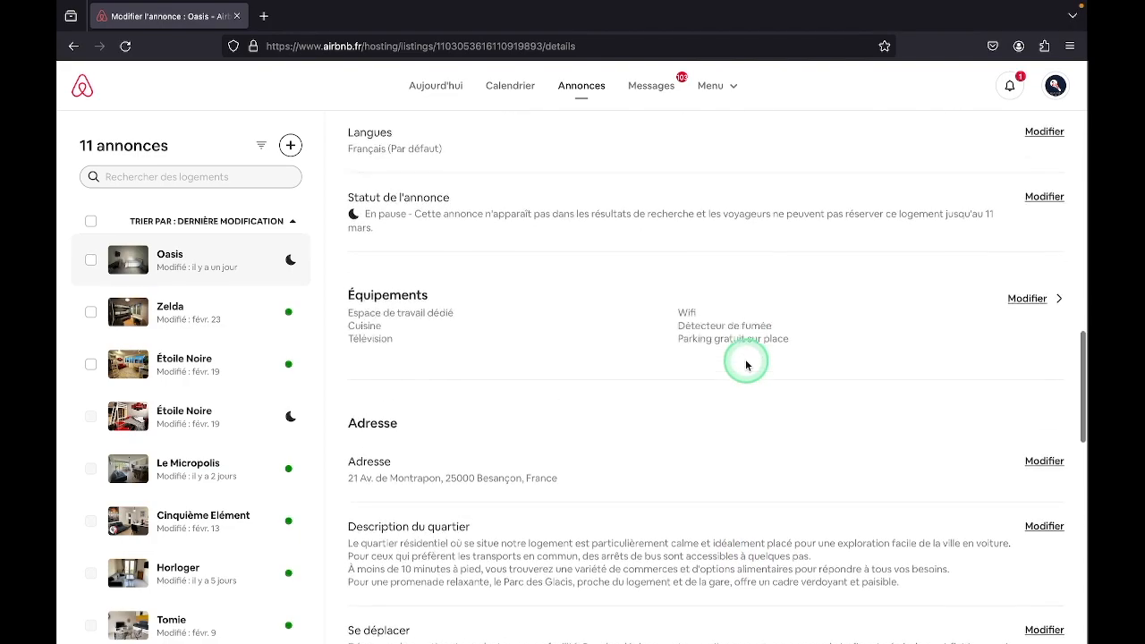
scroll(746, 362, "up", 8)
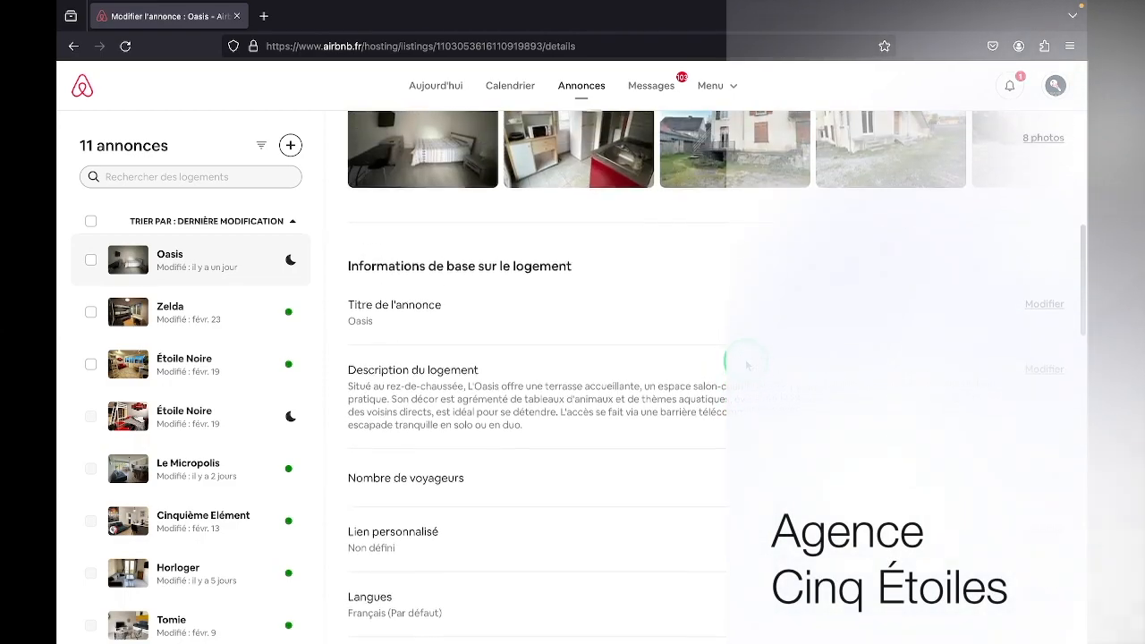
scroll(746, 365, "up", 3)
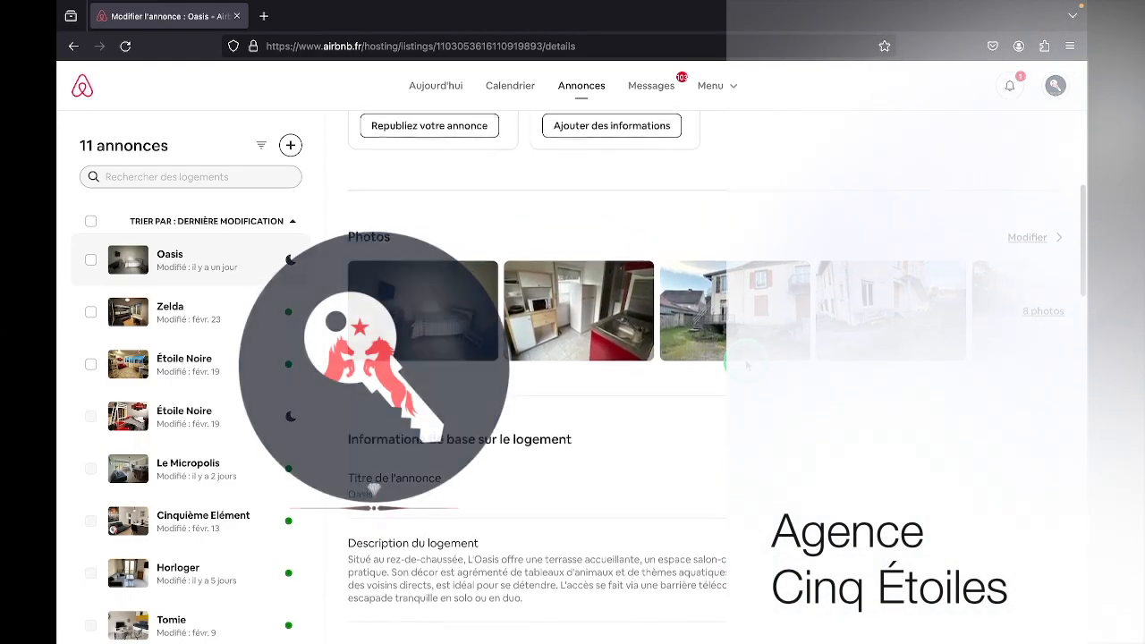
scroll(746, 365, "up", 6)
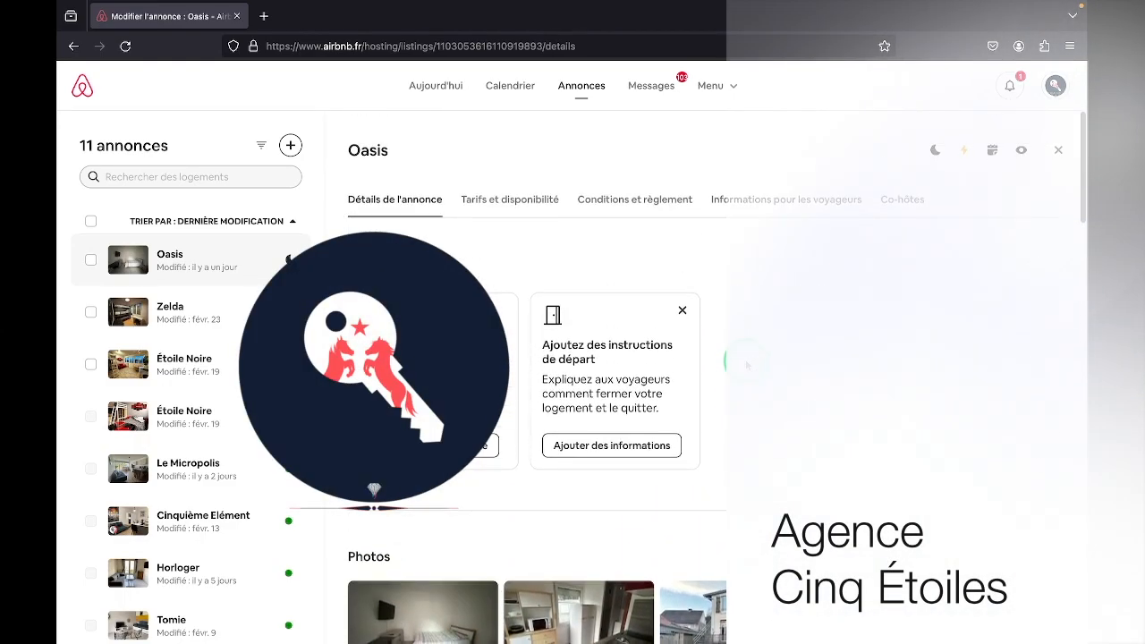